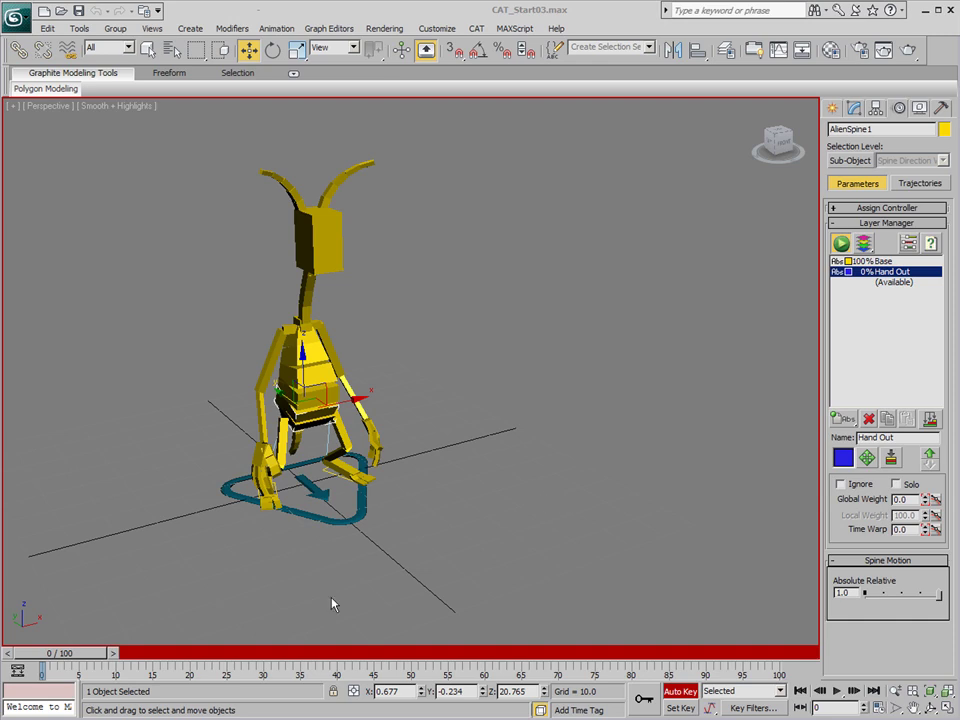
Scrub the timeline to preview the wave between frames 25 and 57.
{"action": "left_click_drag", "start_coordinate": [90, 658], "coordinate": [514, 711]}
{"action": "key", "text": "Home"}
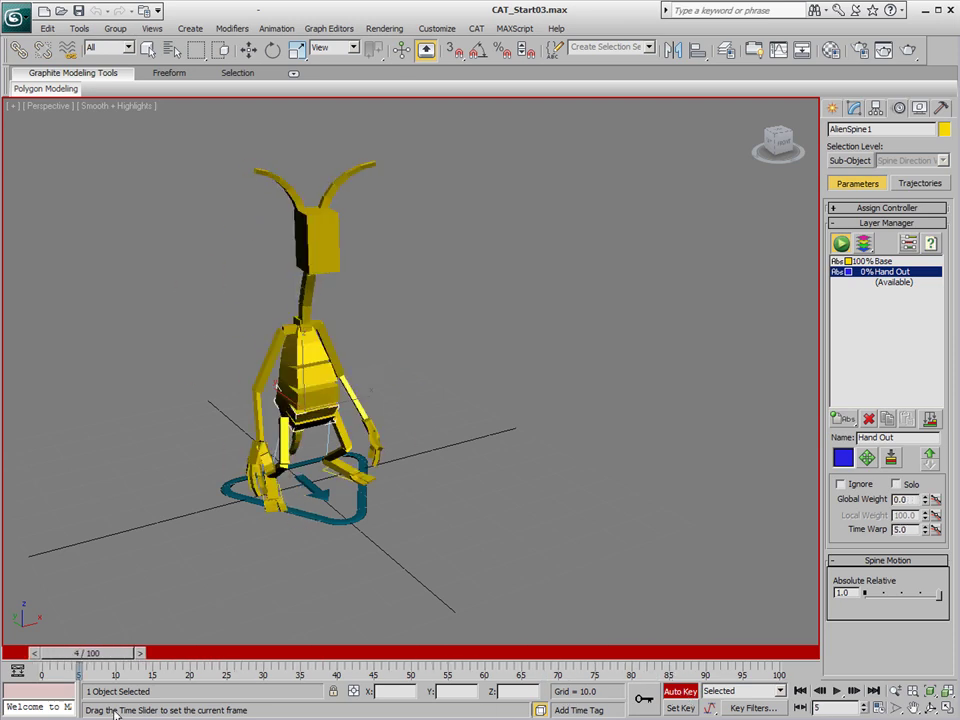
{"action": "left_click_drag", "start_coordinate": [70, 712], "coordinate": [405, 711]}
{"action": "key", "text": "w"}
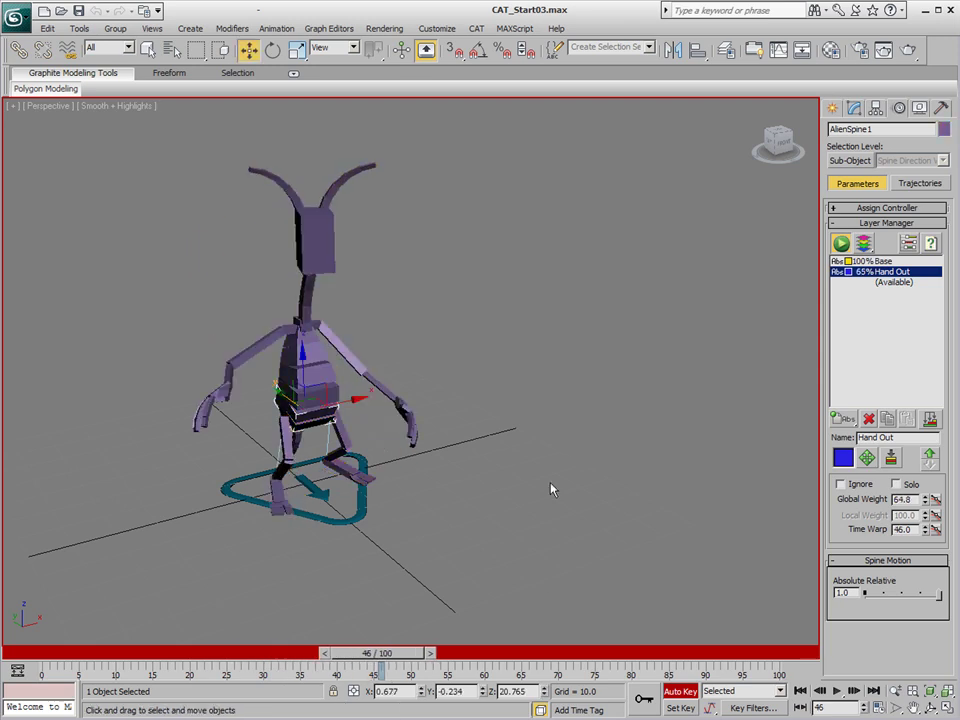
{"action": "left_click_drag", "start_coordinate": [392, 663], "coordinate": [460, 663]}
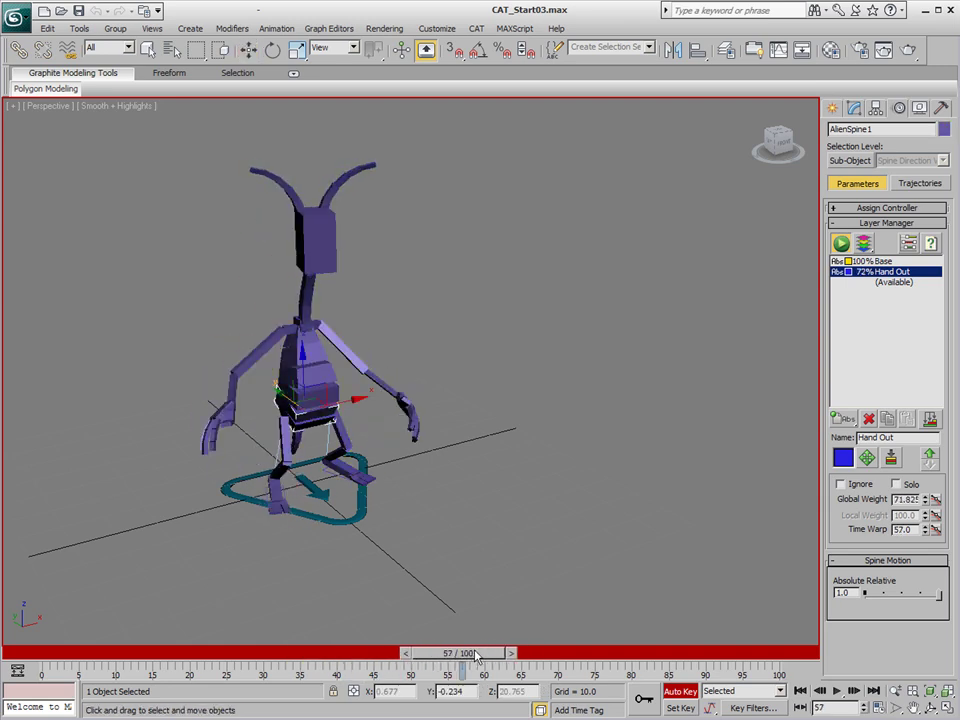
Delete the Hand Out layer's global weight keys in the curve editor, then close it.
{"action": "left_click", "coordinate": [935, 501]}
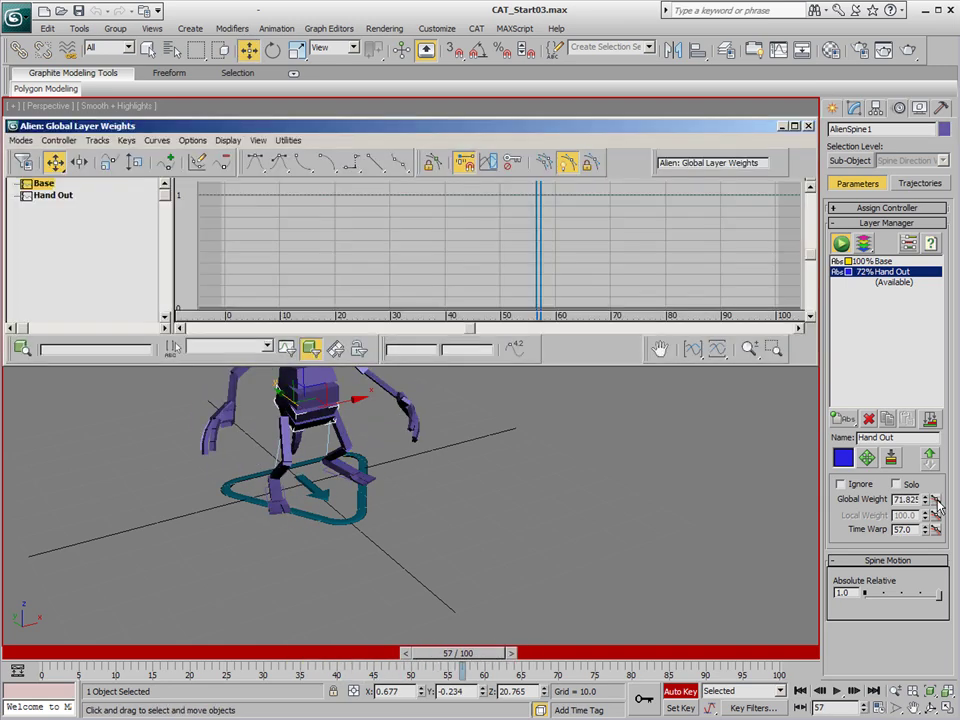
{"action": "left_click", "coordinate": [55, 197]}
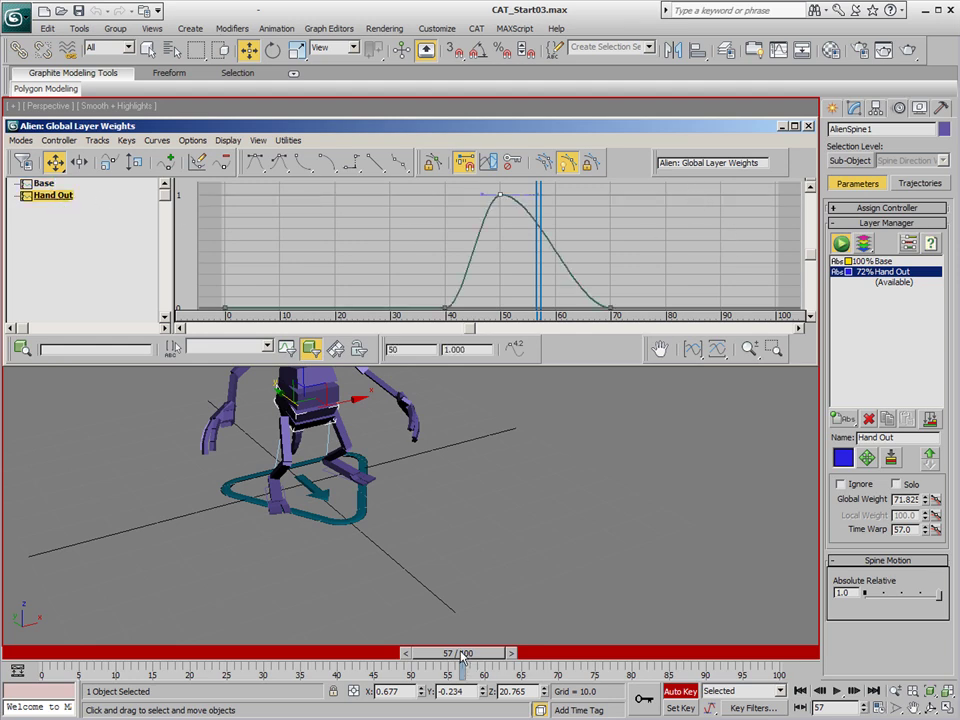
{"action": "left_click_drag", "start_coordinate": [463, 655], "coordinate": [40, 654]}
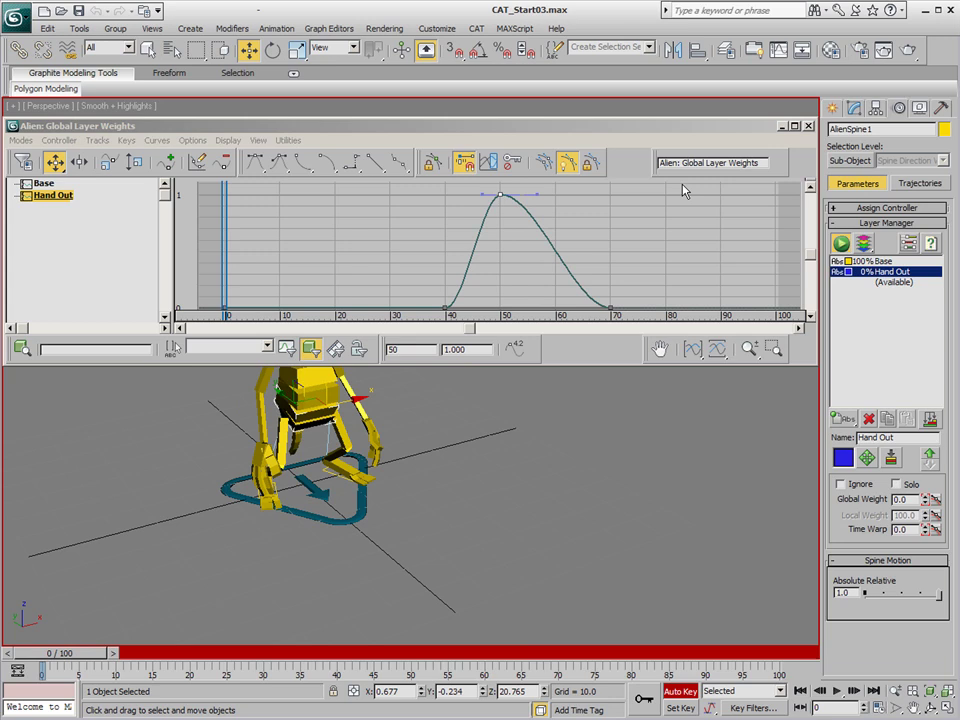
{"action": "left_click", "coordinate": [765, 153]}
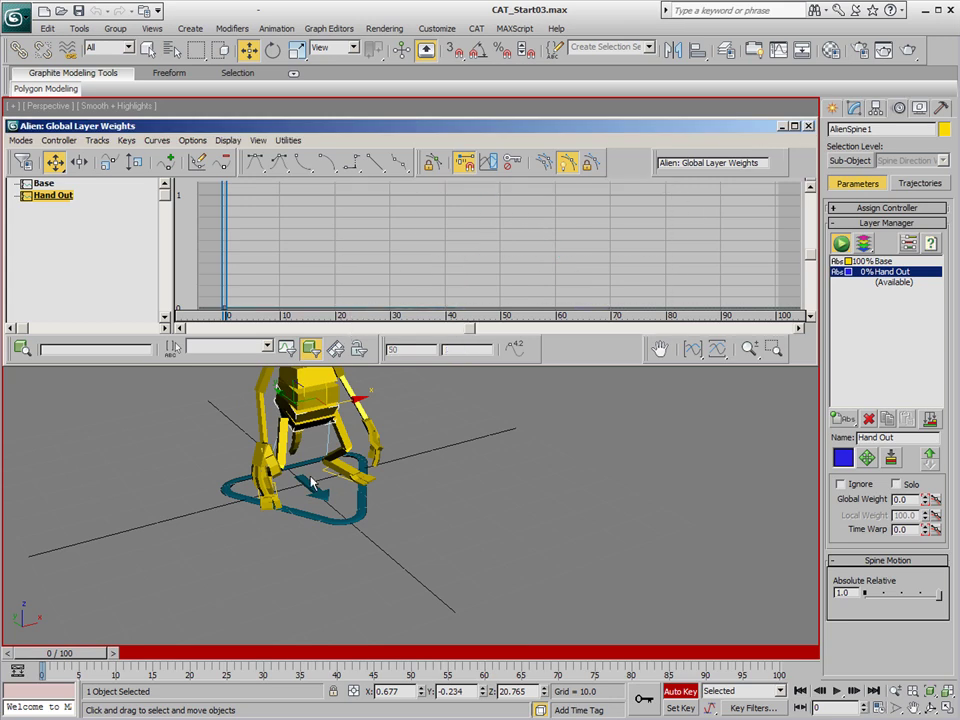
{"action": "left_click", "coordinate": [810, 130]}
{"action": "mouse_move", "coordinate": [60, 653]}
{"action": "left_mouse_down"}
{"action": "mouse_move", "coordinate": [765, 652]}
{"action": "mouse_move", "coordinate": [55, 652]}
{"action": "left_mouse_up"}
Turn Auto Key off and preview the left arm's motion up to frame 23.
{"action": "key", "text": "w"}
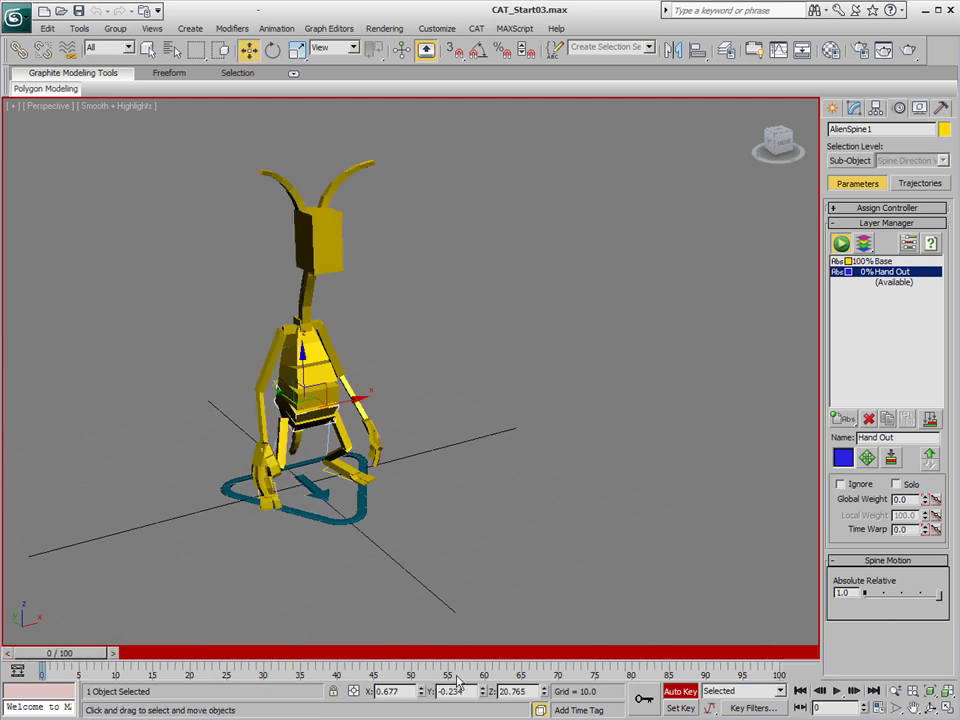
{"action": "left_click", "coordinate": [680, 693]}
{"action": "left_click_drag", "start_coordinate": [72, 655], "coordinate": [43, 653]}
{"action": "left_click", "coordinate": [295, 335]}
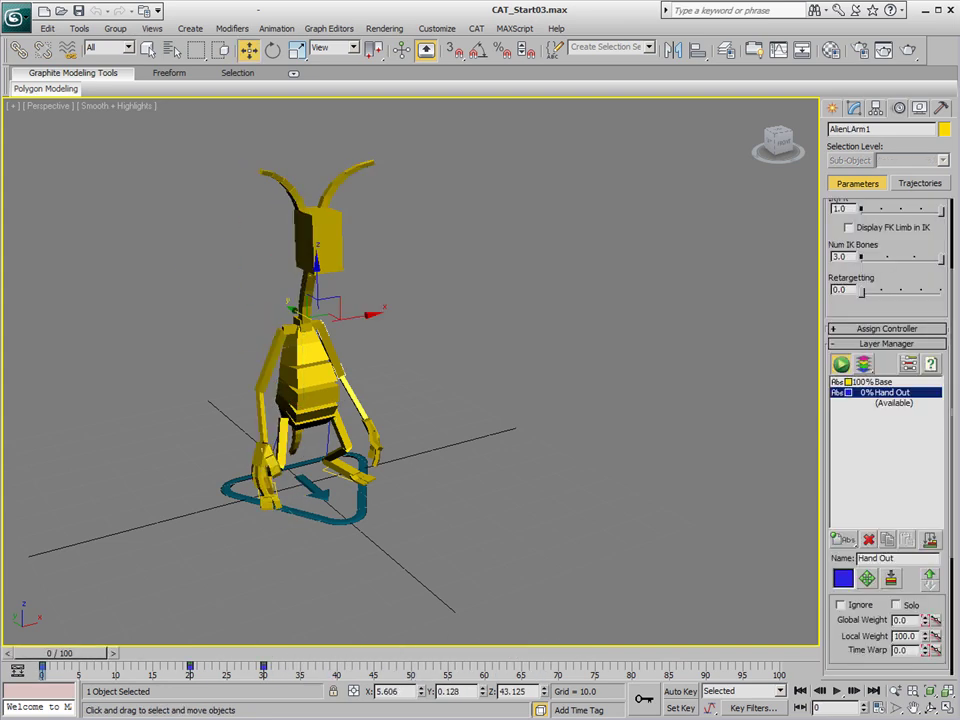
{"action": "left_click_drag", "start_coordinate": [62, 655], "coordinate": [764, 655]}
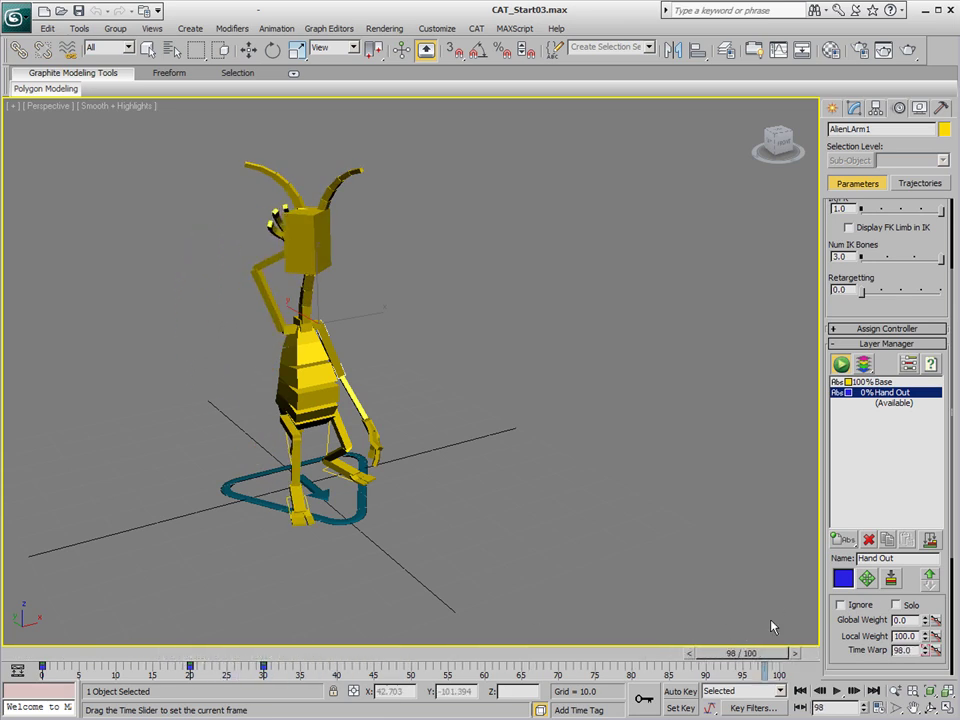
From frame 0, inspect the keys on the base platform, spine and left arm.
{"action": "key", "text": "Home"}
{"action": "key", "text": "w"}
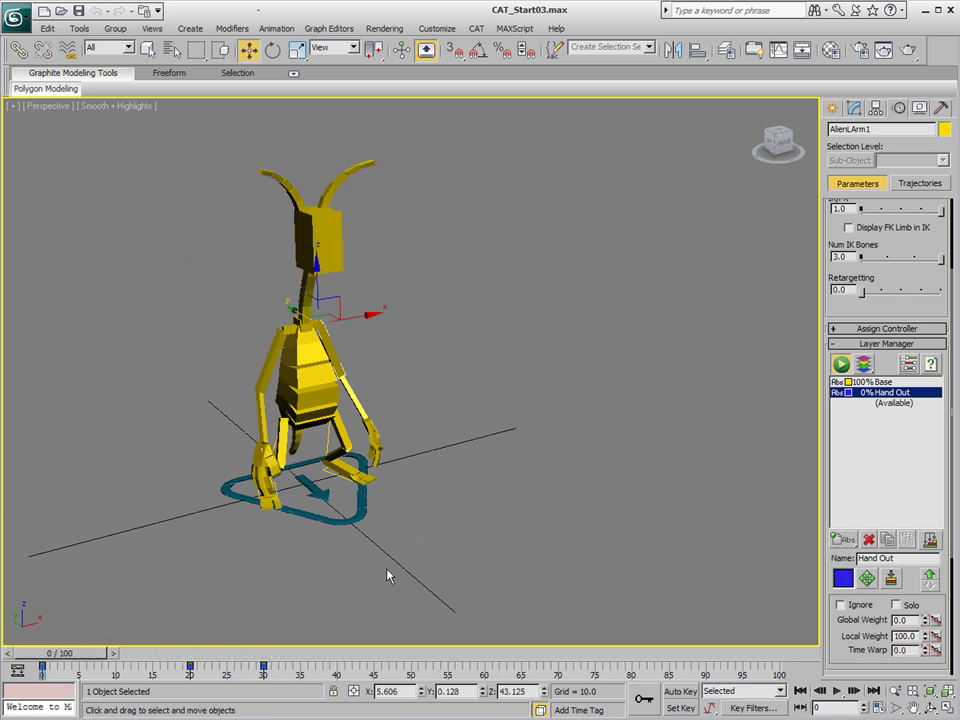
{"action": "left_click", "coordinate": [342, 520]}
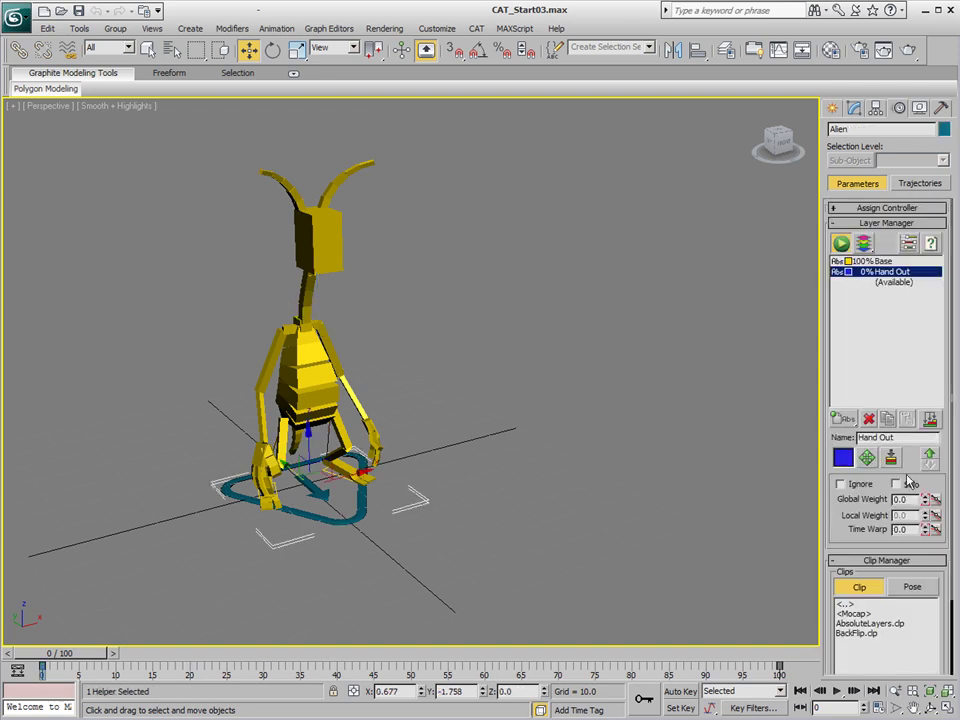
{"action": "left_click", "coordinate": [305, 387]}
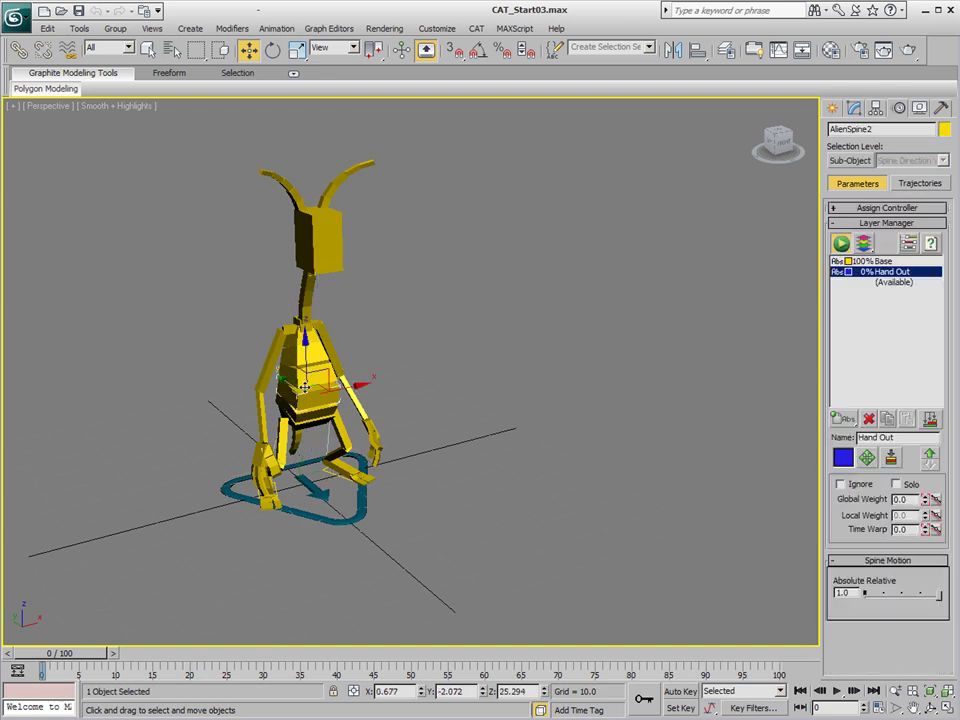
{"action": "left_click", "coordinate": [357, 514]}
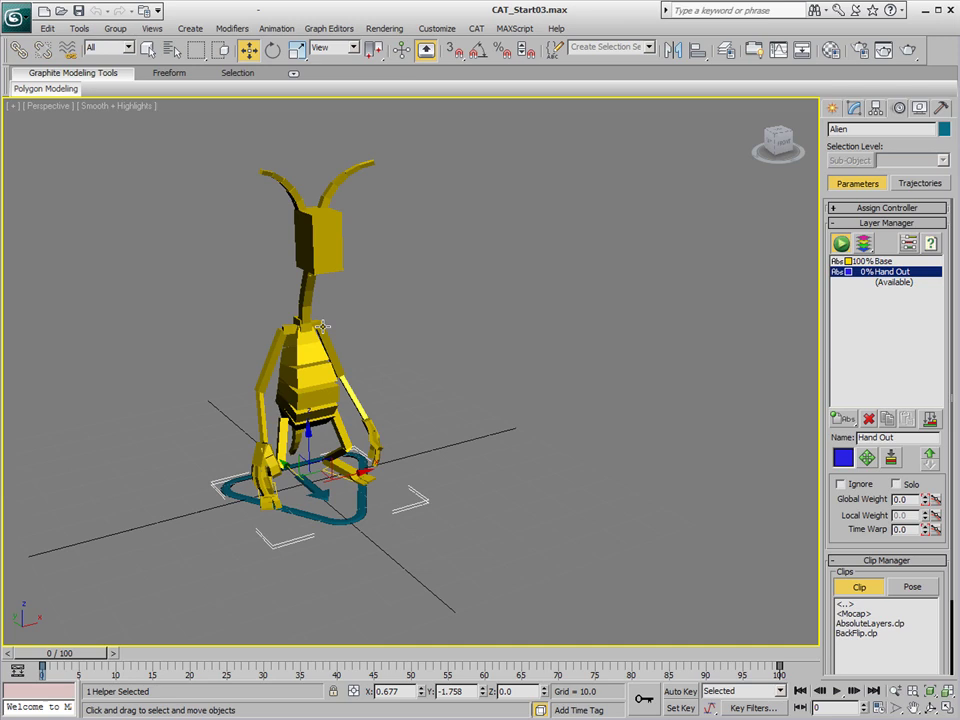
{"action": "left_click", "coordinate": [322, 326]}
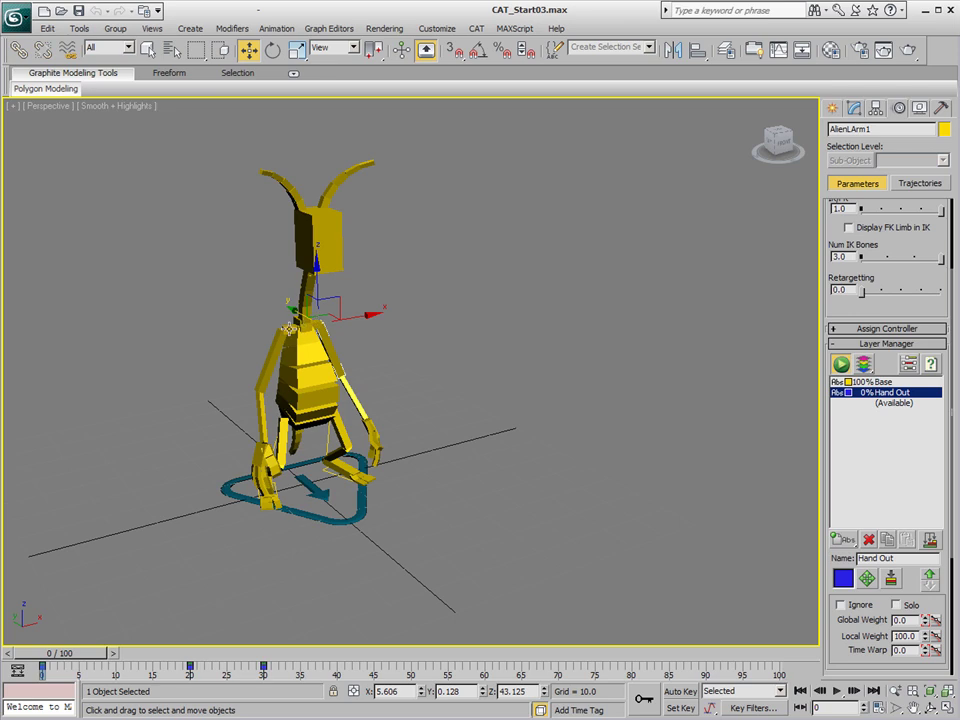
Set the base platform's Hand Out global weight to 100, then scrub through the wave.
{"action": "left_click", "coordinate": [290, 328]}
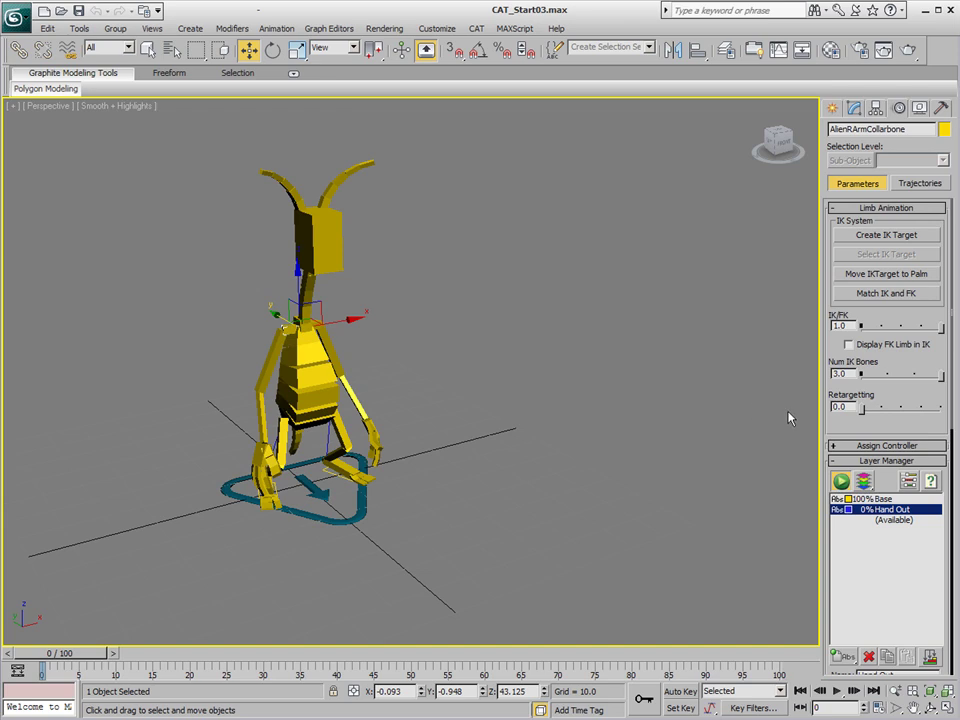
{"action": "scroll", "coordinate": [896, 244], "scroll_direction": "down", "scroll_amount": 5}
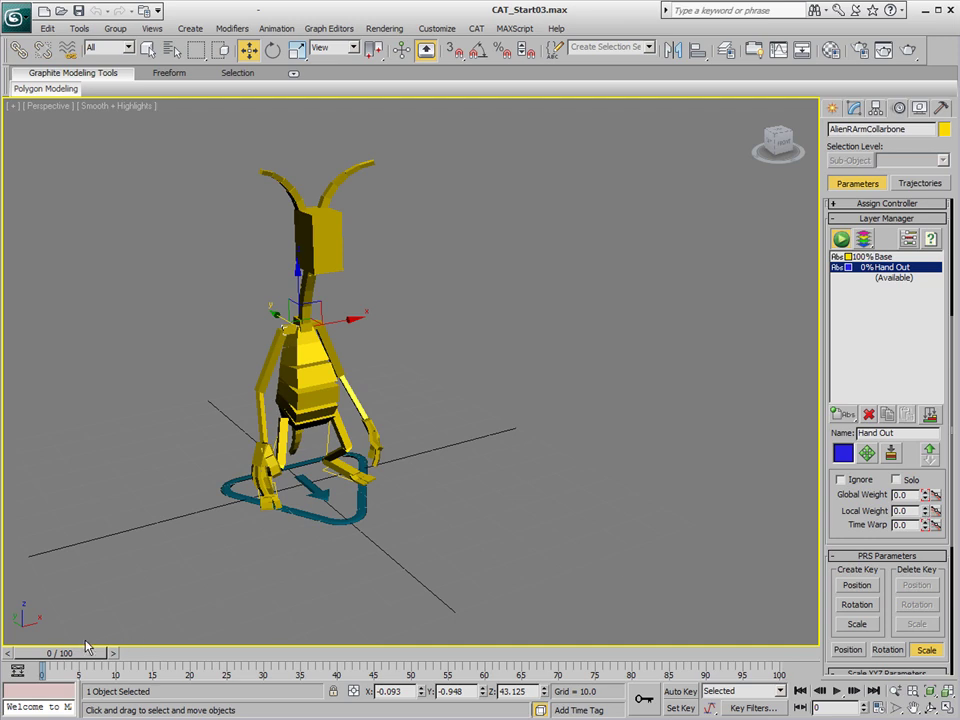
{"action": "key", "text": "w"}
{"action": "left_click", "coordinate": [340, 521]}
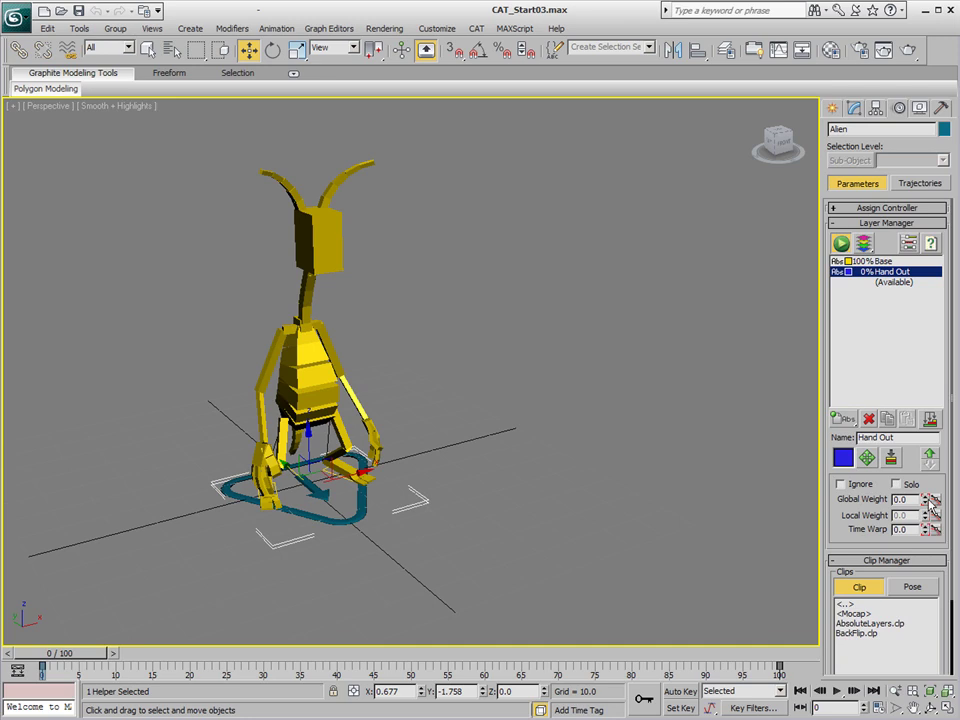
{"action": "left_click_drag", "start_coordinate": [927, 505], "coordinate": [927, 470]}
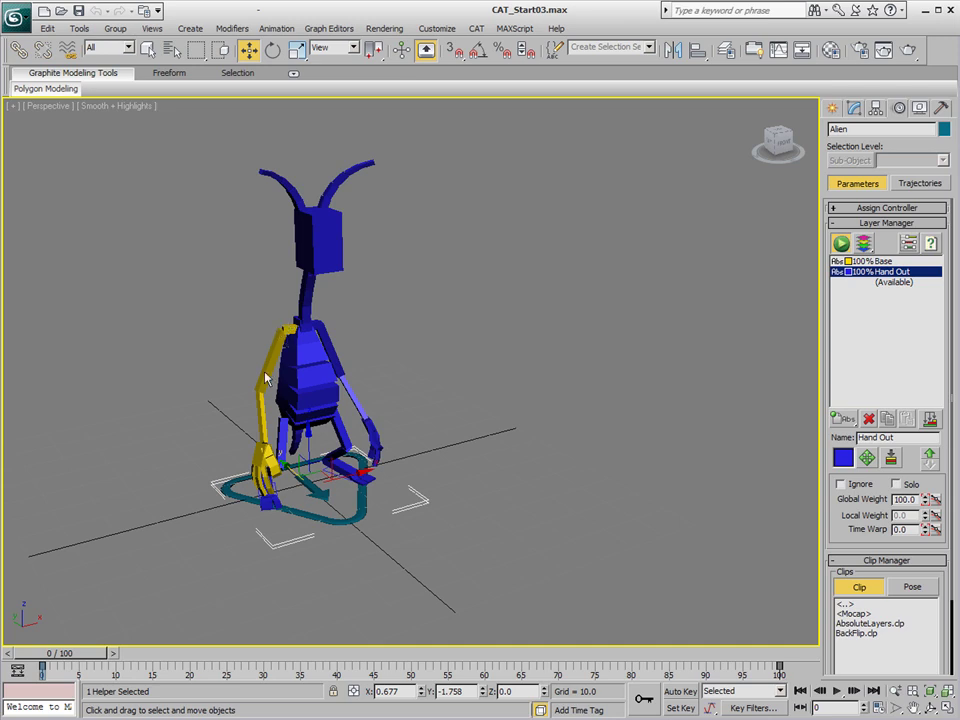
{"action": "left_click_drag", "start_coordinate": [65, 655], "coordinate": [322, 598]}
{"action": "left_click_drag", "start_coordinate": [307, 653], "coordinate": [27, 641]}
Set Hand Out local weight to 0 on the ribcage, head and right leg, then scrub to check.
{"action": "key", "text": "w"}
{"action": "left_click", "coordinate": [295, 327]}
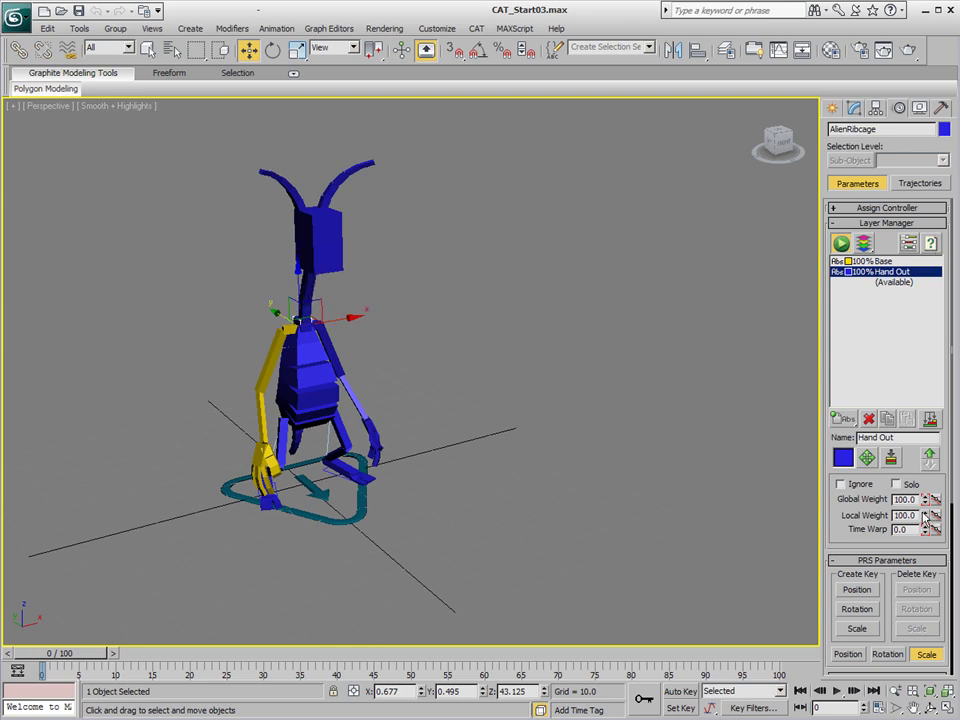
{"action": "left_click_drag", "start_coordinate": [924, 515], "coordinate": [921, 594]}
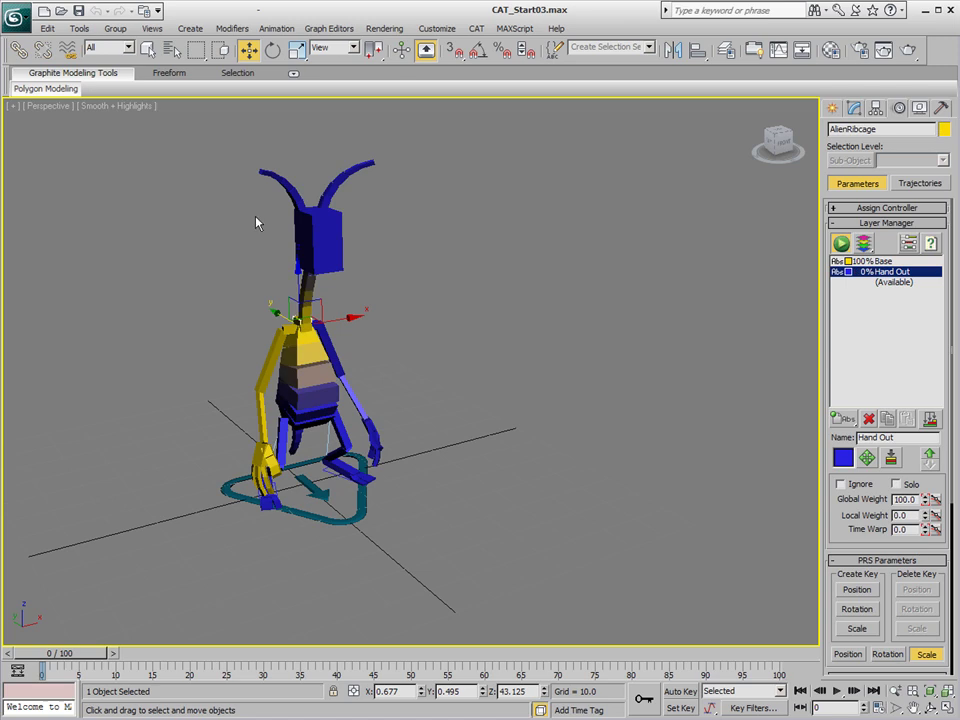
{"action": "left_click", "coordinate": [311, 214]}
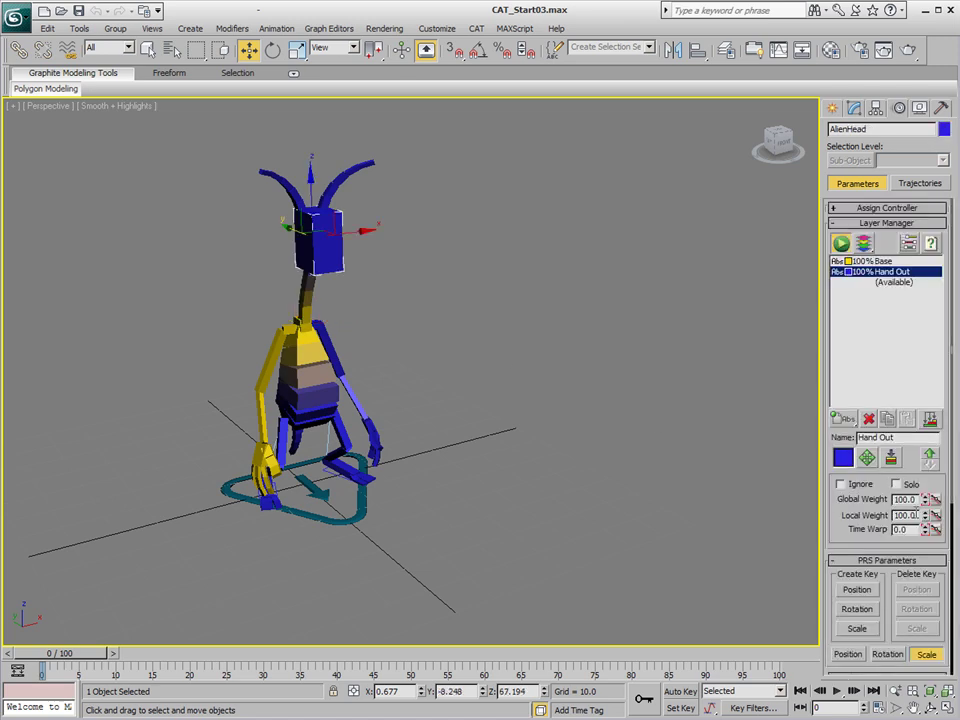
{"action": "left_click_drag", "start_coordinate": [926, 520], "coordinate": [923, 590]}
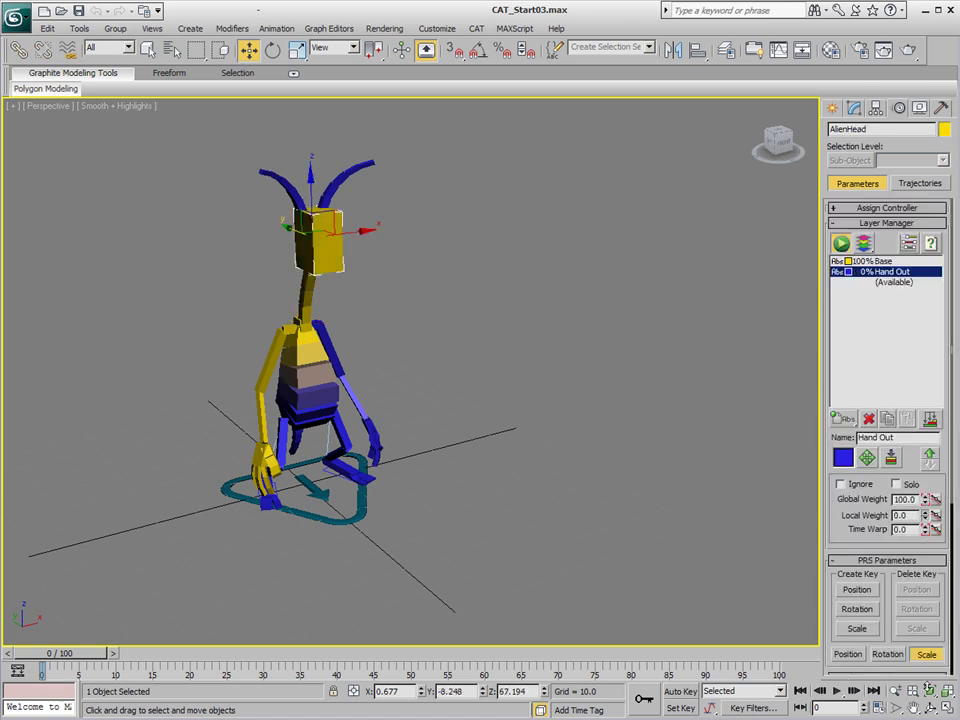
{"action": "left_click", "coordinate": [268, 430]}
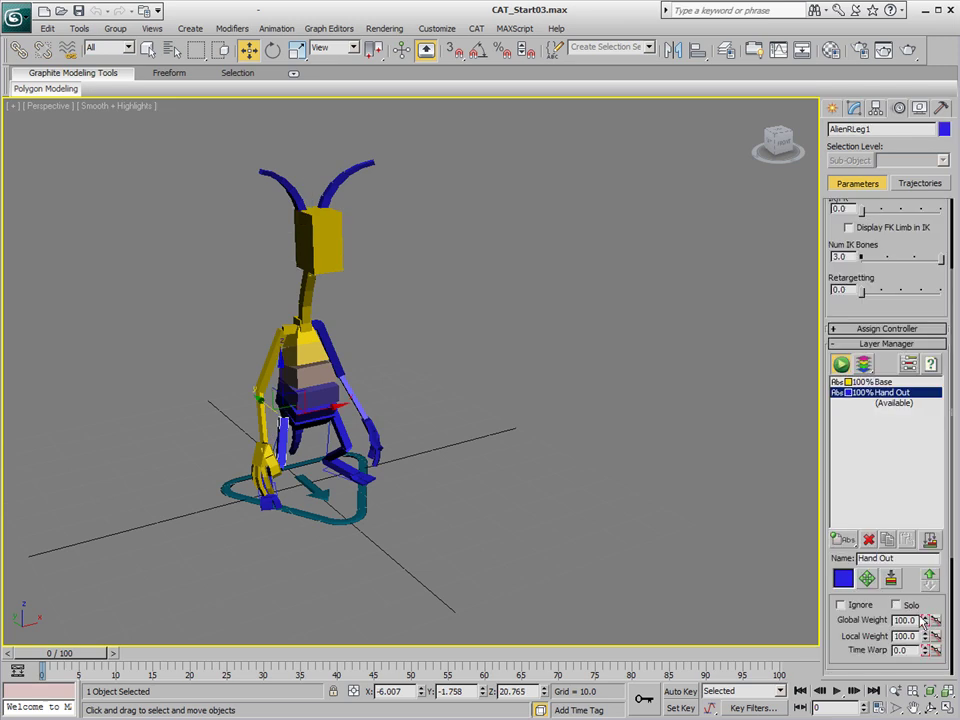
{"action": "left_click_drag", "start_coordinate": [926, 637], "coordinate": [690, 645]}
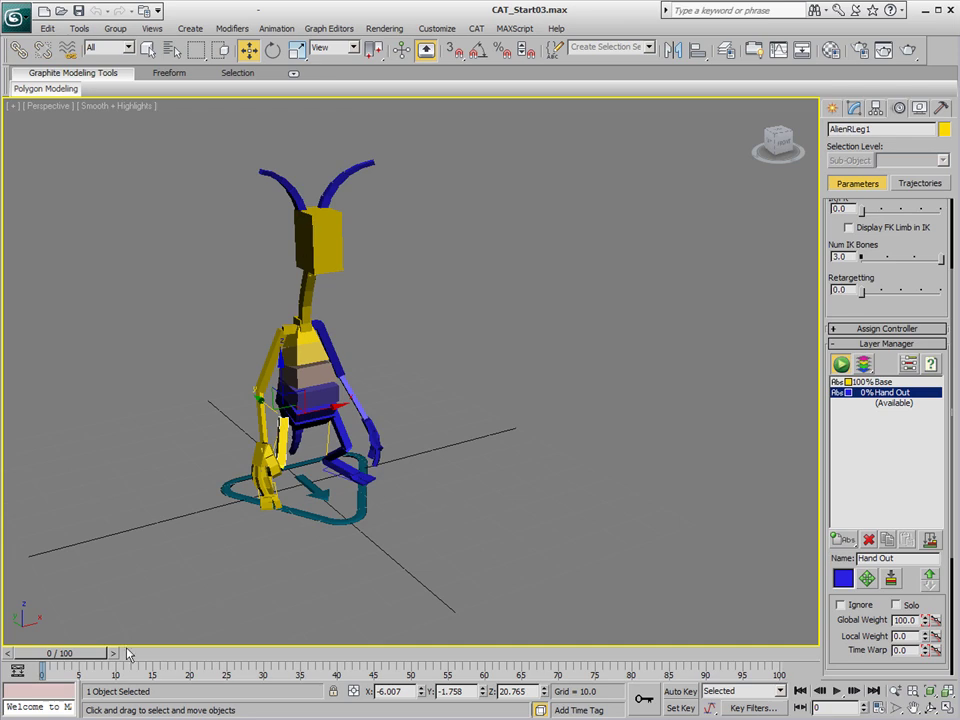
{"action": "left_click_drag", "start_coordinate": [72, 655], "coordinate": [300, 653]}
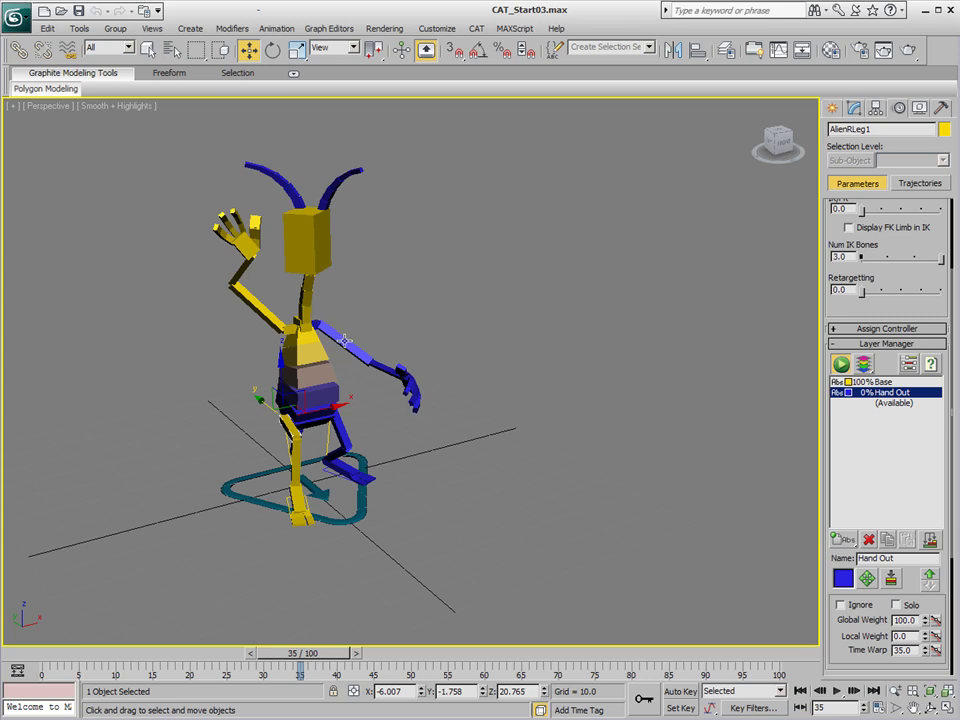
{"action": "left_click_drag", "start_coordinate": [310, 653], "coordinate": [214, 690]}
Reset the Hand Out local weight to 0 on the right antenna and left leg.
{"action": "key", "text": "w"}
{"action": "left_click", "coordinate": [313, 422]}
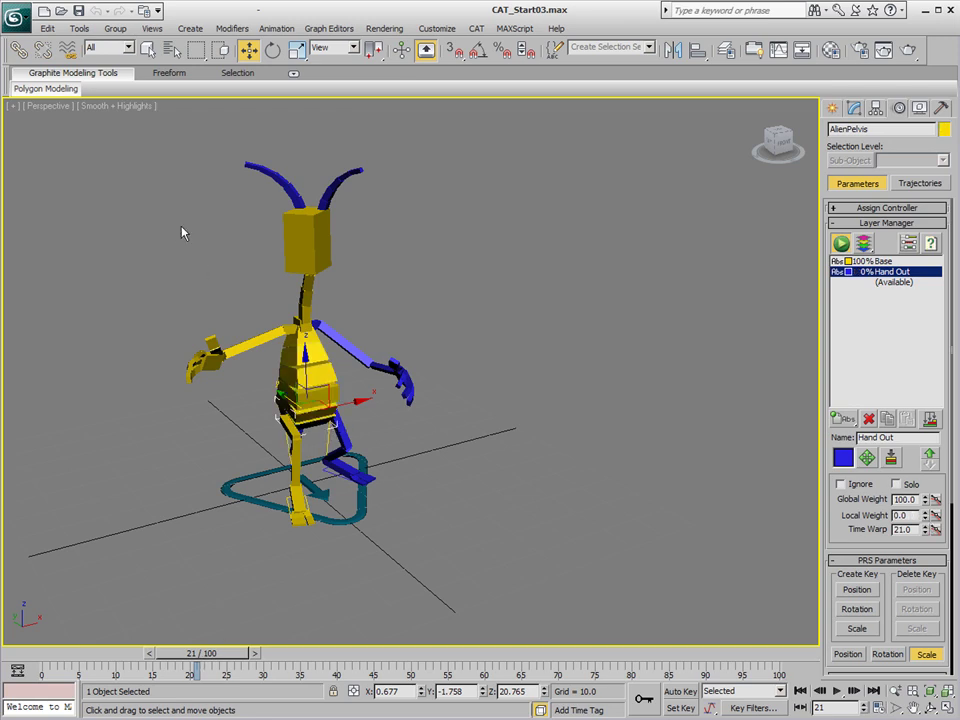
{"action": "left_click", "coordinate": [318, 207]}
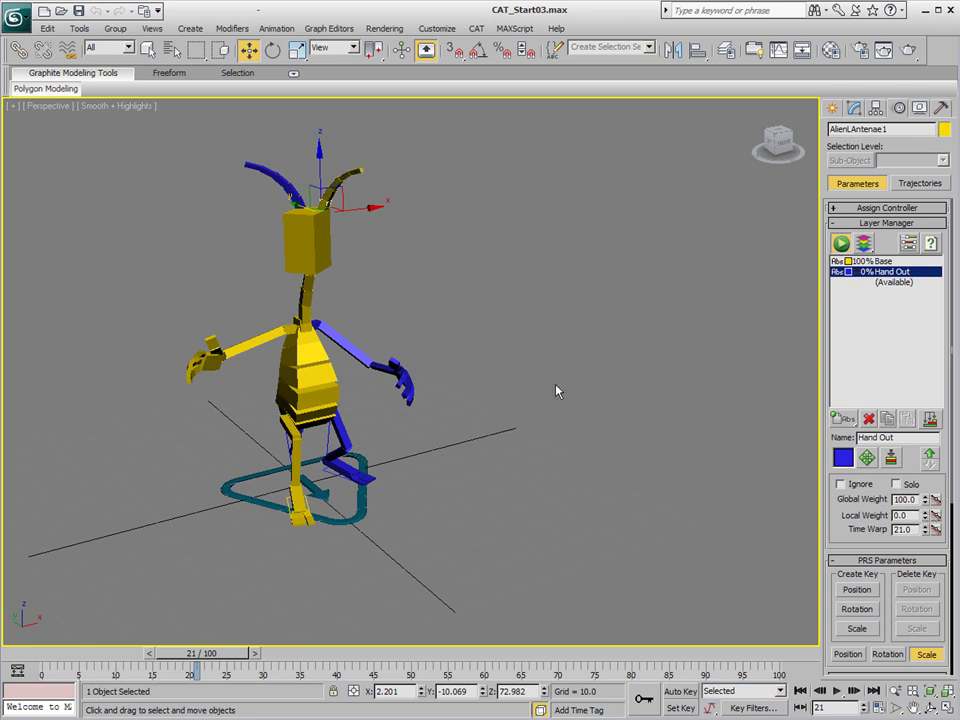
{"action": "left_click", "coordinate": [297, 203]}
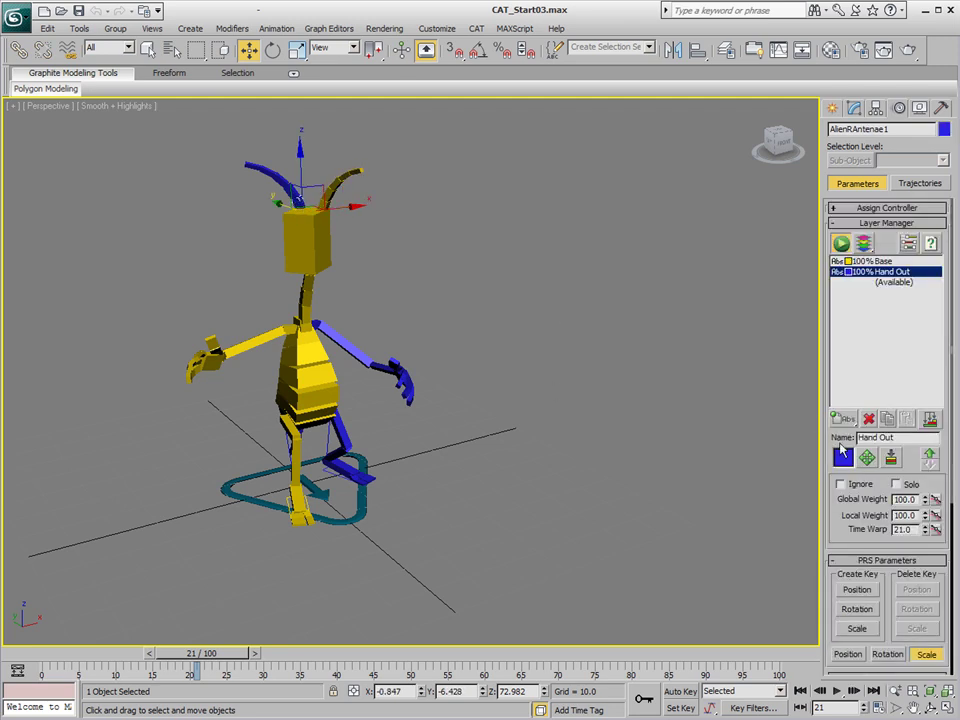
{"action": "right_click", "coordinate": [926, 517]}
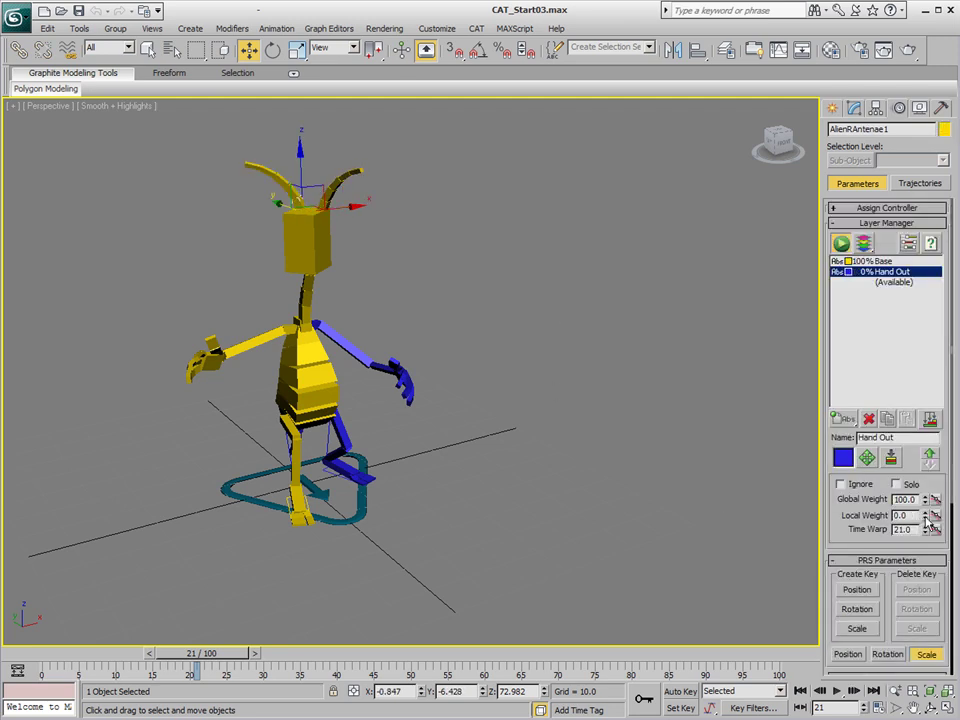
{"action": "left_click", "coordinate": [343, 422]}
{"action": "right_click", "coordinate": [929, 639]}
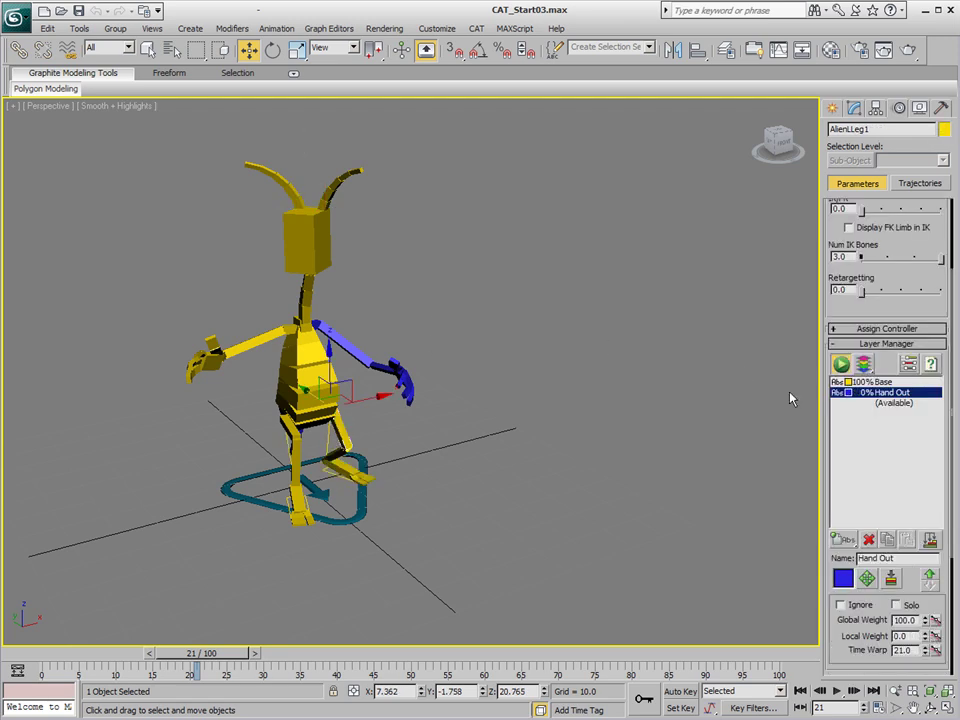
Reset the tail's Hand Out local weight to 0 and return to frame 0.
{"action": "left_click_drag", "start_coordinate": [197, 653], "coordinate": [235, 653]}
{"action": "middle_click_drag", "start_coordinate": [345, 437], "coordinate": [422, 420], "text": "alt"}
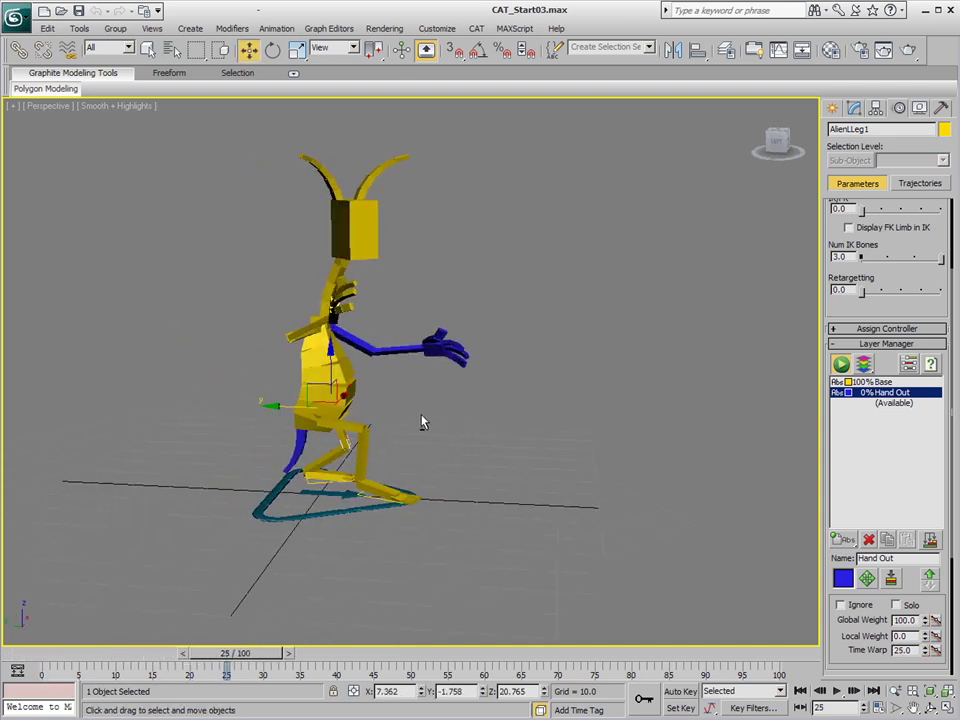
{"action": "left_click", "coordinate": [300, 434]}
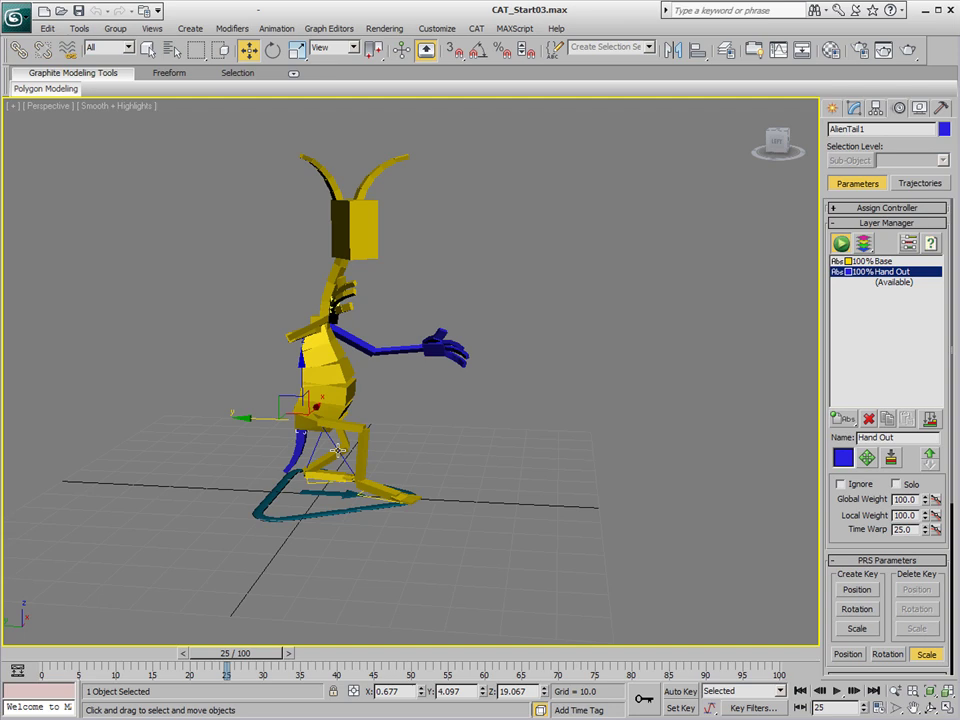
{"action": "right_click", "coordinate": [925, 516]}
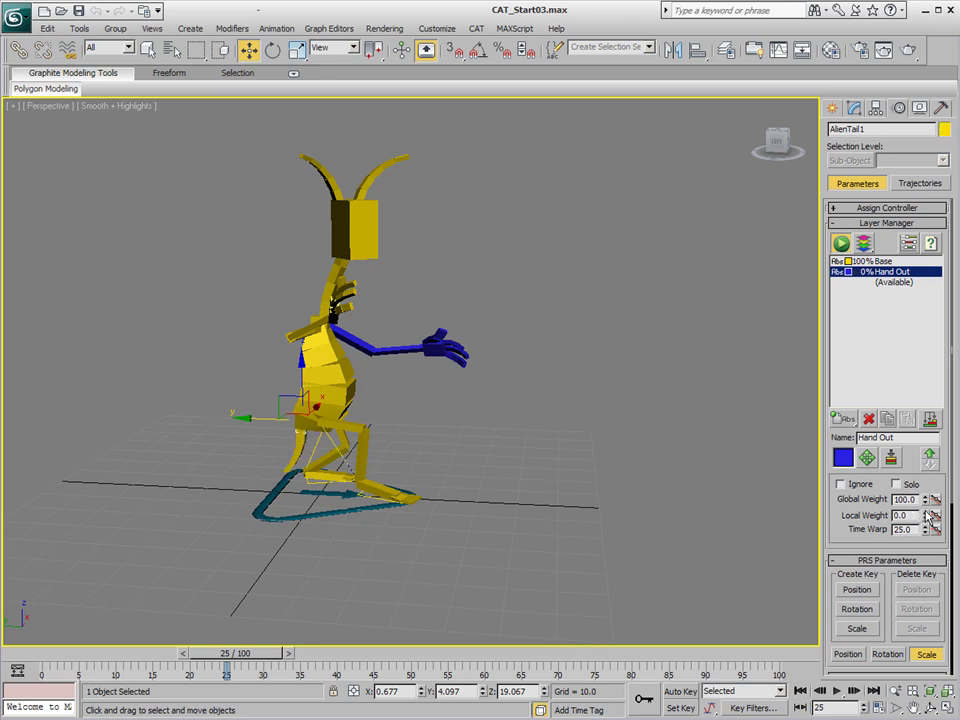
{"action": "middle_click_drag", "start_coordinate": [549, 452], "coordinate": [460, 461], "text": "alt"}
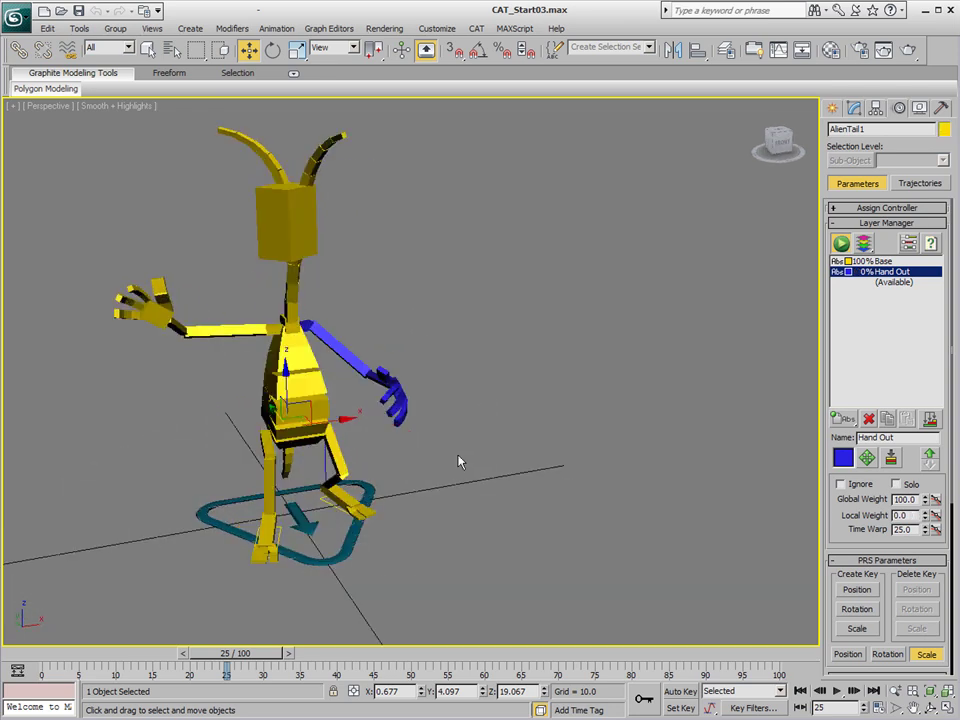
{"action": "mouse_move", "coordinate": [270, 654]}
{"action": "left_mouse_down"}
{"action": "mouse_move", "coordinate": [67, 681]}
{"action": "mouse_move", "coordinate": [180, 656]}
{"action": "mouse_move", "coordinate": [287, 656]}
{"action": "left_mouse_up"}
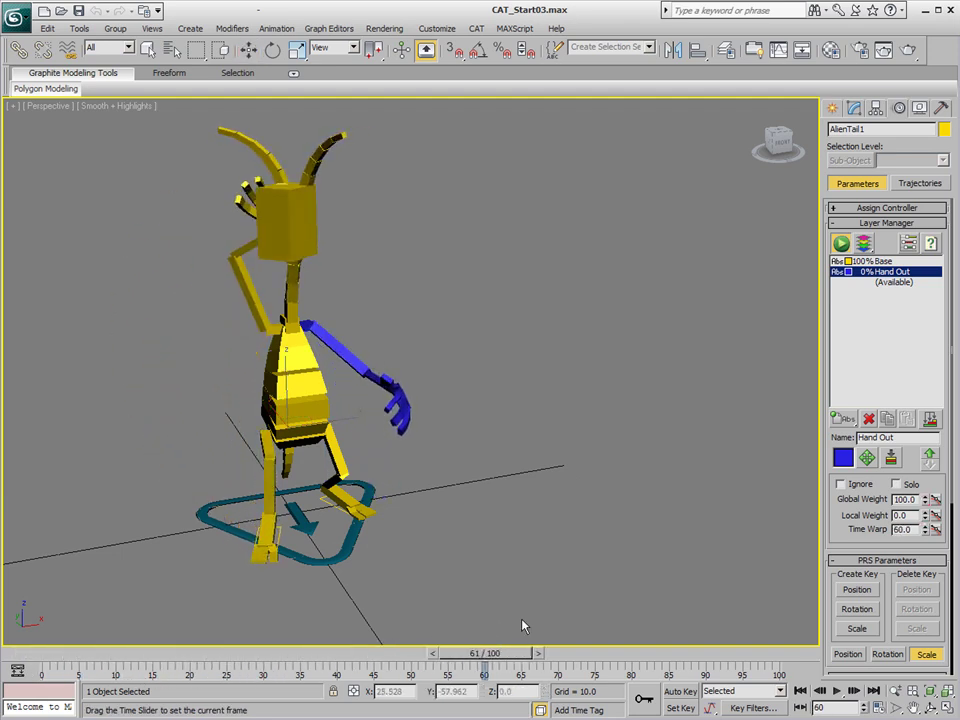
{"action": "left_click_drag", "start_coordinate": [485, 653], "coordinate": [45, 653]}
With Auto Key on, key the right collarbone's Hand Out local weight at 100 on frame 0.
{"action": "key", "text": "w"}
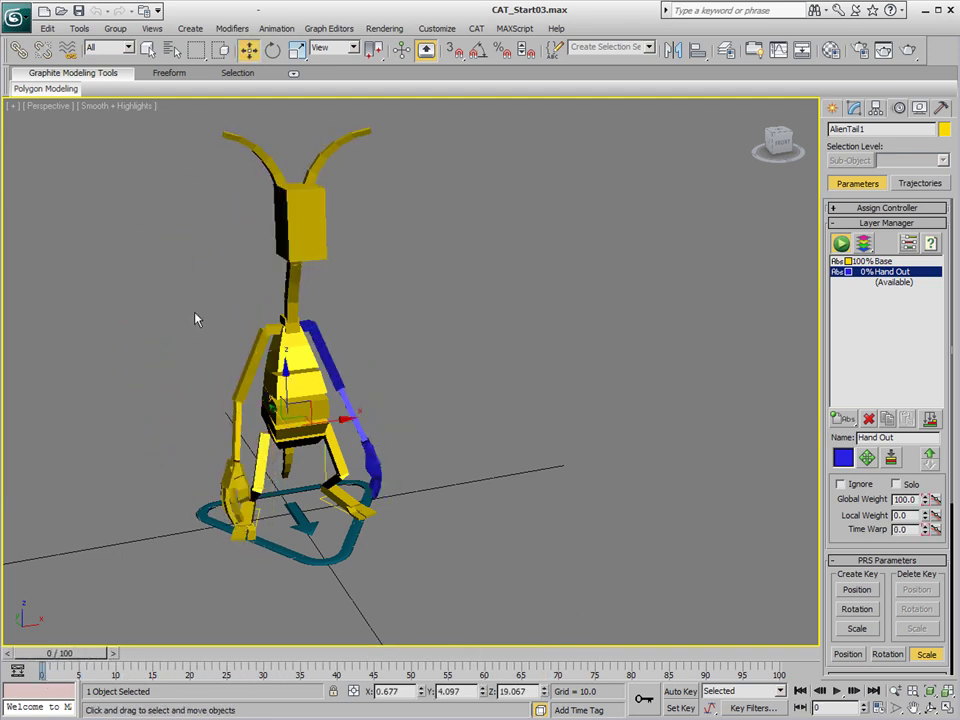
{"action": "left_click", "coordinate": [274, 333]}
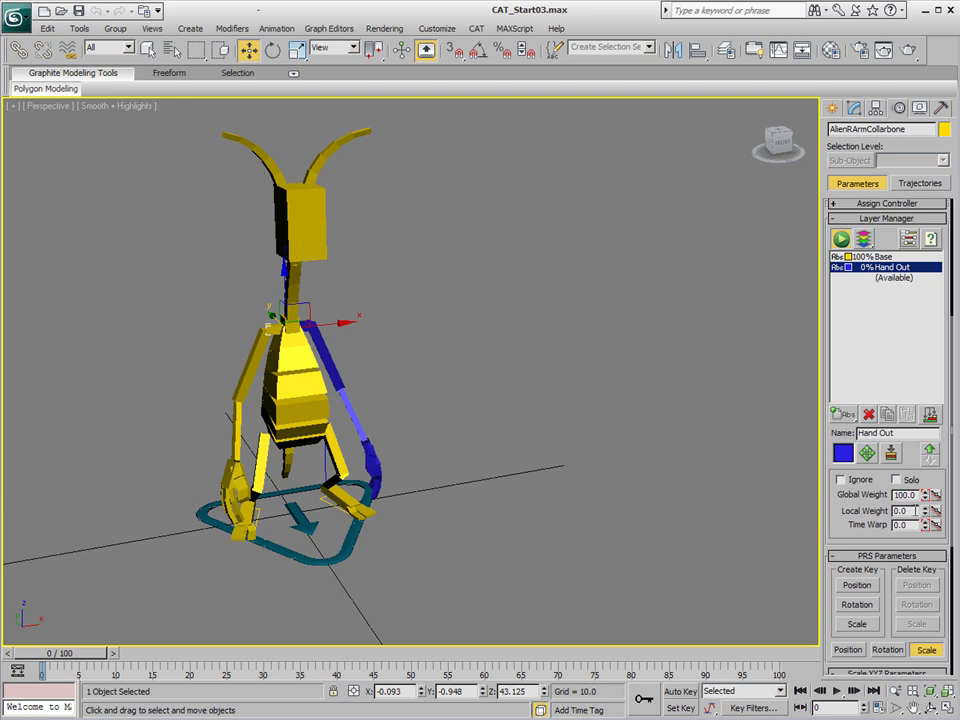
{"action": "key", "text": "n"}
{"action": "left_click_drag", "start_coordinate": [84, 655], "coordinate": [295, 657]}
{"action": "key", "text": "w"}
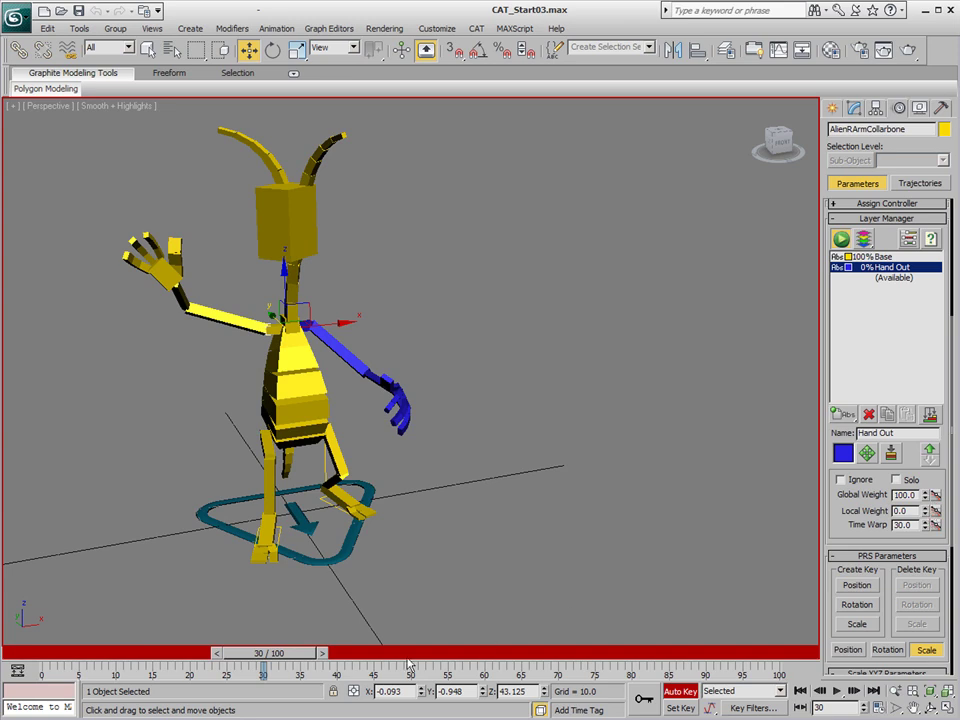
{"action": "key", "text": "Home"}
{"action": "left_click_drag", "start_coordinate": [925, 510], "coordinate": [925, 460]}
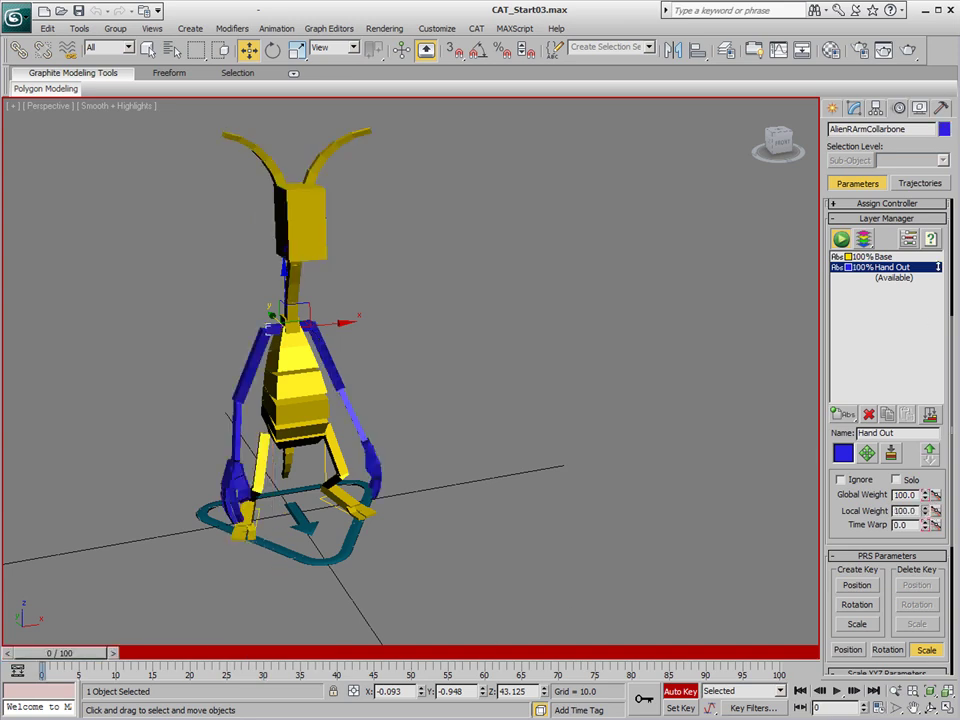
Key the right collarbone's Hand Out weight down to 0 at frame 40 and review the blend.
{"action": "left_click_drag", "start_coordinate": [27, 663], "coordinate": [232, 655]}
{"action": "left_click", "coordinate": [248, 50]}
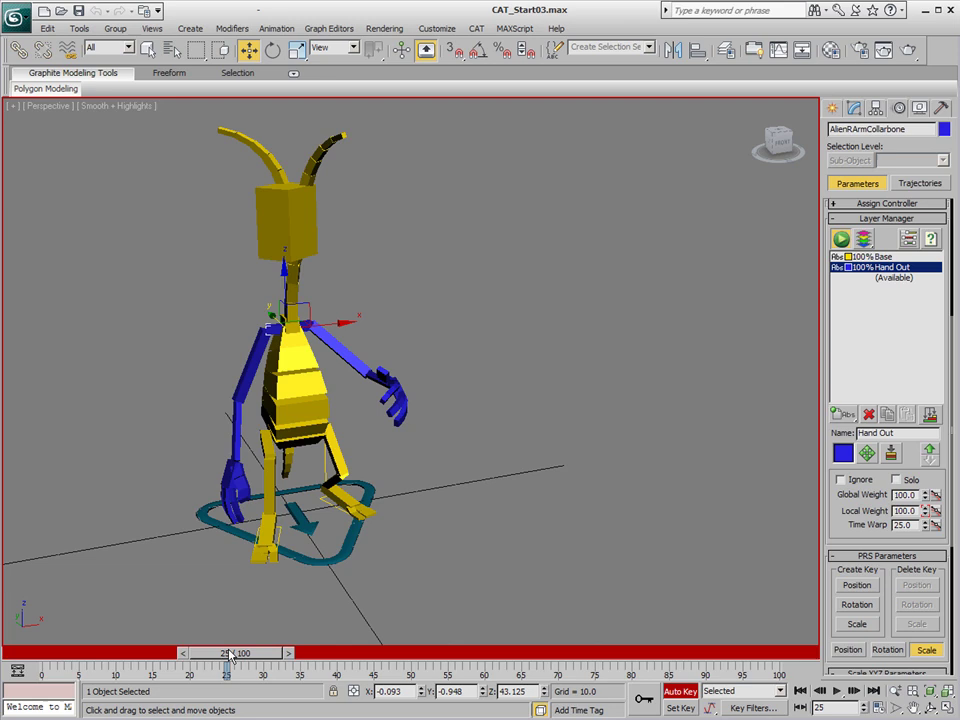
{"action": "left_click_drag", "start_coordinate": [240, 657], "coordinate": [336, 657]}
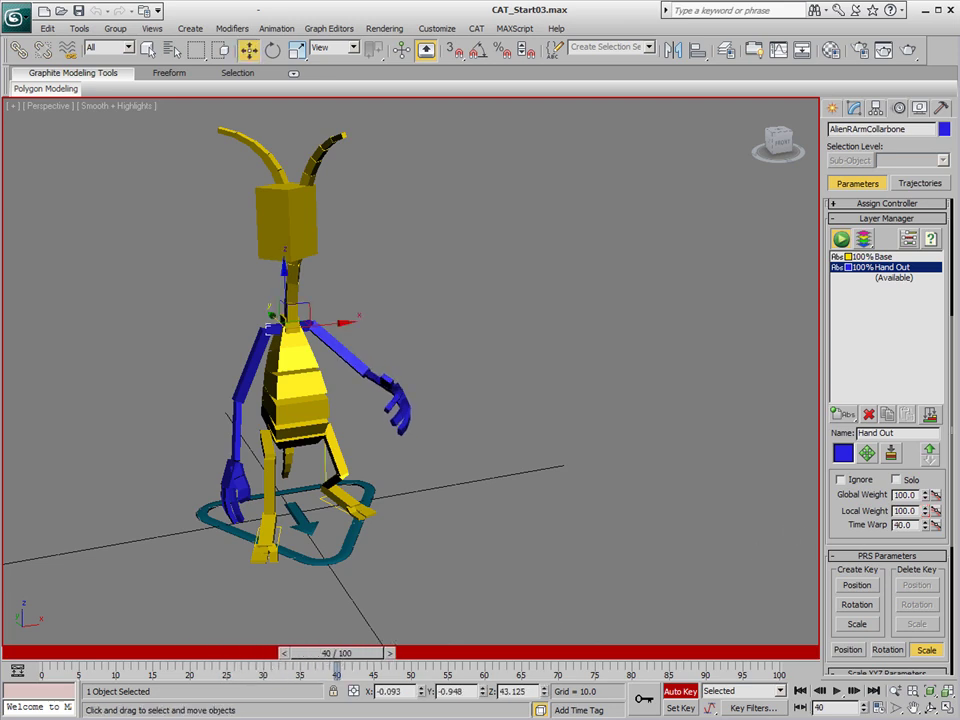
{"action": "left_click_drag", "start_coordinate": [926, 513], "coordinate": [926, 600]}
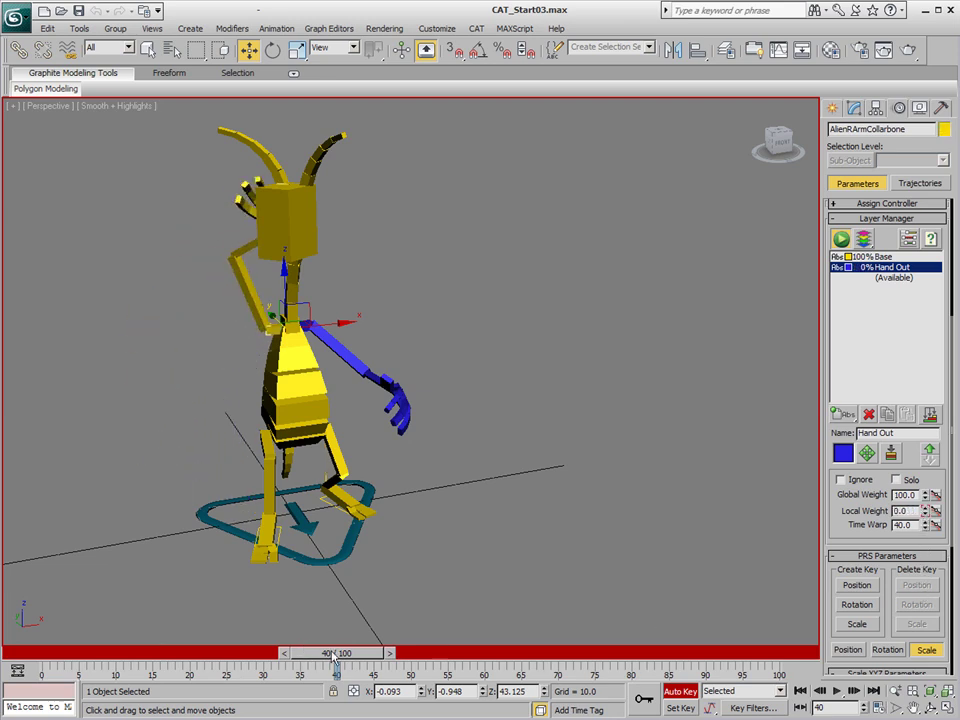
{"action": "left_click_drag", "start_coordinate": [336, 653], "coordinate": [461, 650]}
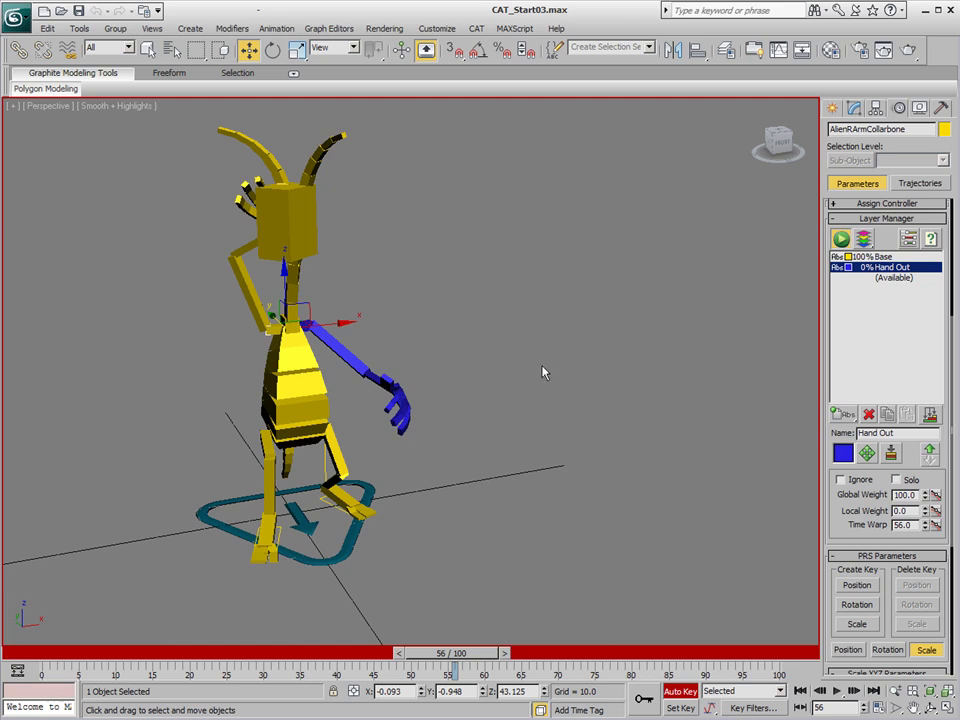
{"action": "left_click_drag", "start_coordinate": [472, 658], "coordinate": [362, 698]}
{"action": "key", "text": "w"}
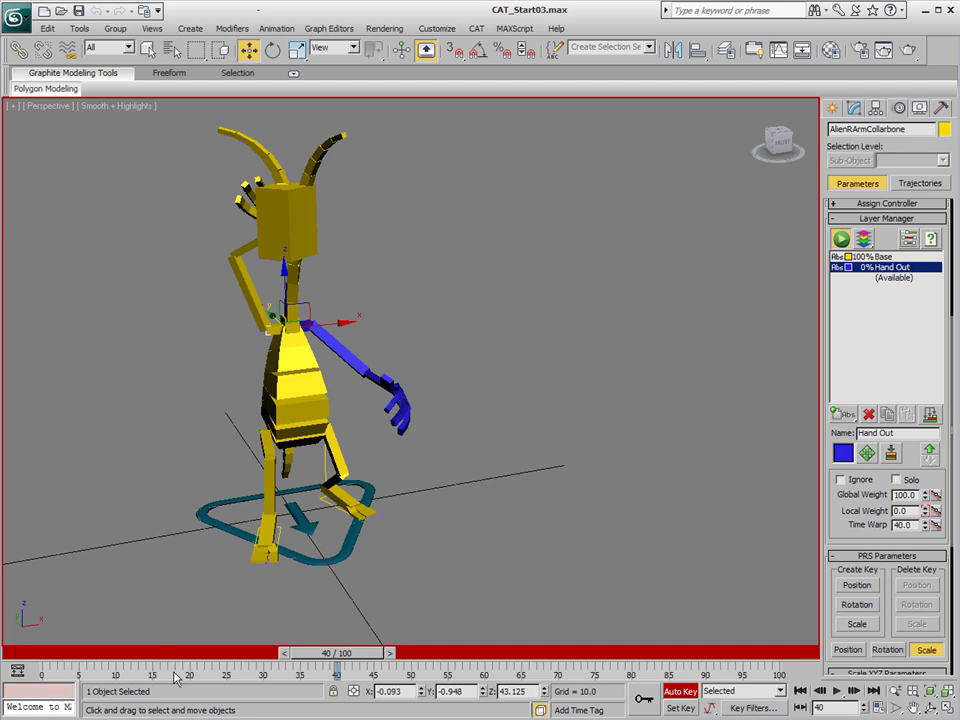
Solo the Hand Out layer and select the left hand palm.
{"action": "left_click", "coordinate": [895, 480]}
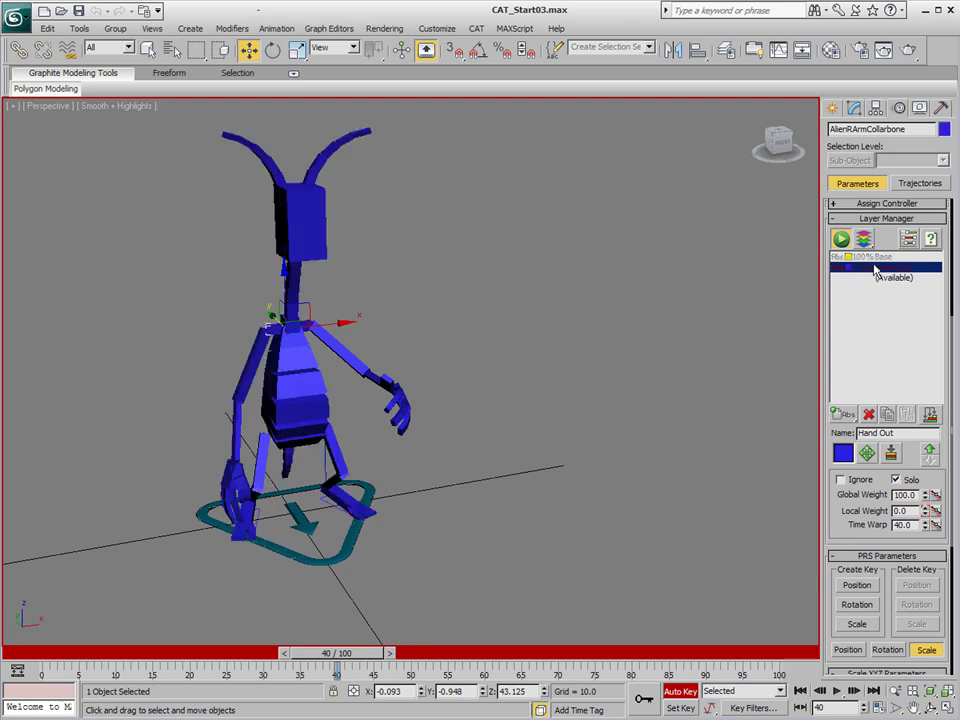
{"action": "left_click_drag", "start_coordinate": [345, 655], "coordinate": [313, 701]}
{"action": "key", "text": "w"}
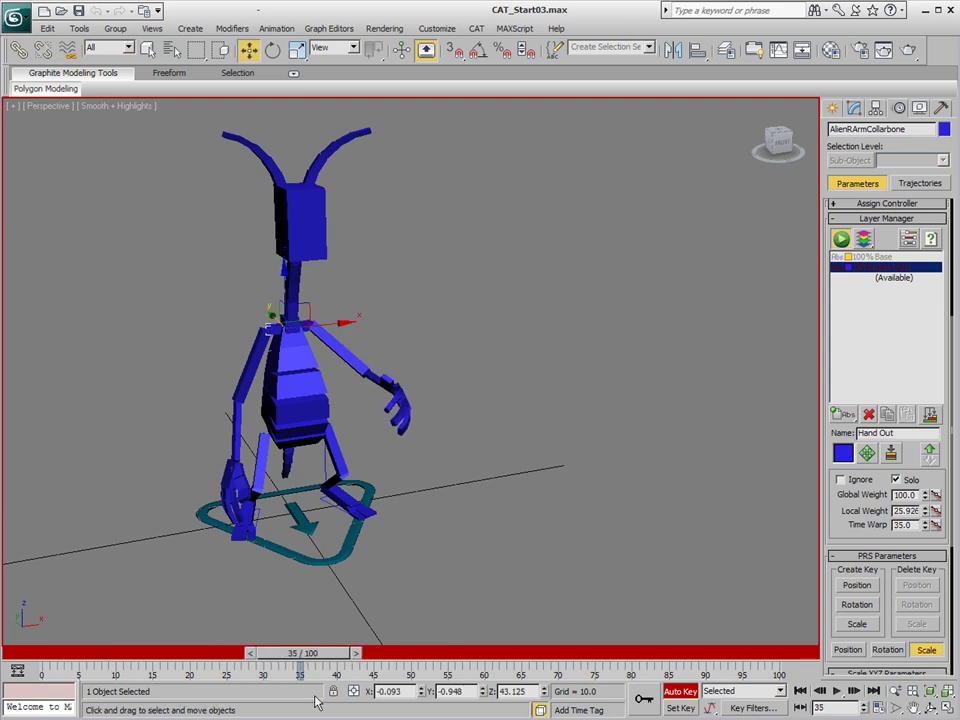
{"action": "middle_click_drag", "start_coordinate": [503, 432], "coordinate": [184, 439], "text": "alt"}
{"action": "left_click", "coordinate": [172, 407]}
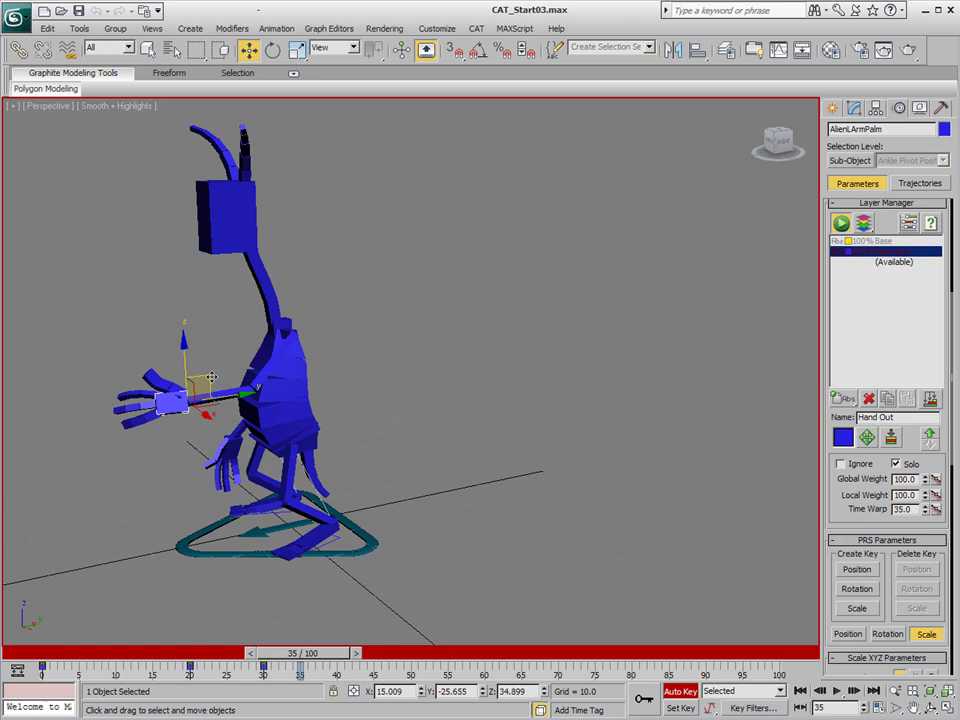
Key the palm moving down and up along Z between frames 30 and 38.
{"action": "left_click_drag", "start_coordinate": [335, 657], "coordinate": [315, 656]}
{"action": "left_click_drag", "start_coordinate": [180, 355], "coordinate": [184, 383]}
{"action": "left_click_drag", "start_coordinate": [297, 657], "coordinate": [310, 657]}
{"action": "left_click_drag", "start_coordinate": [185, 364], "coordinate": [184, 322]}
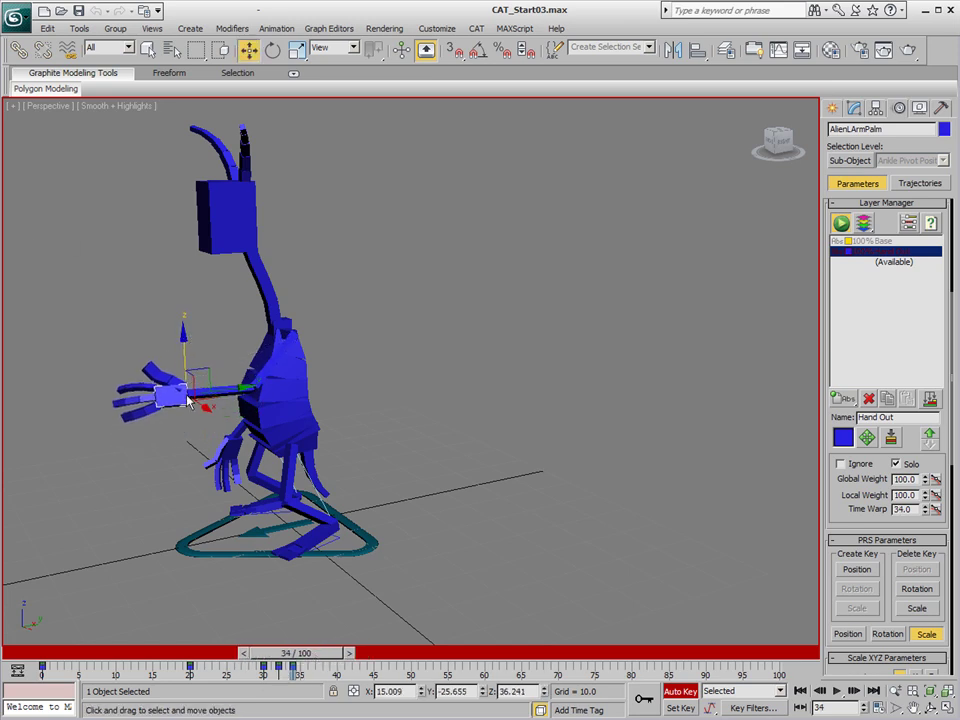
{"action": "left_click_drag", "start_coordinate": [315, 657], "coordinate": [322, 657]}
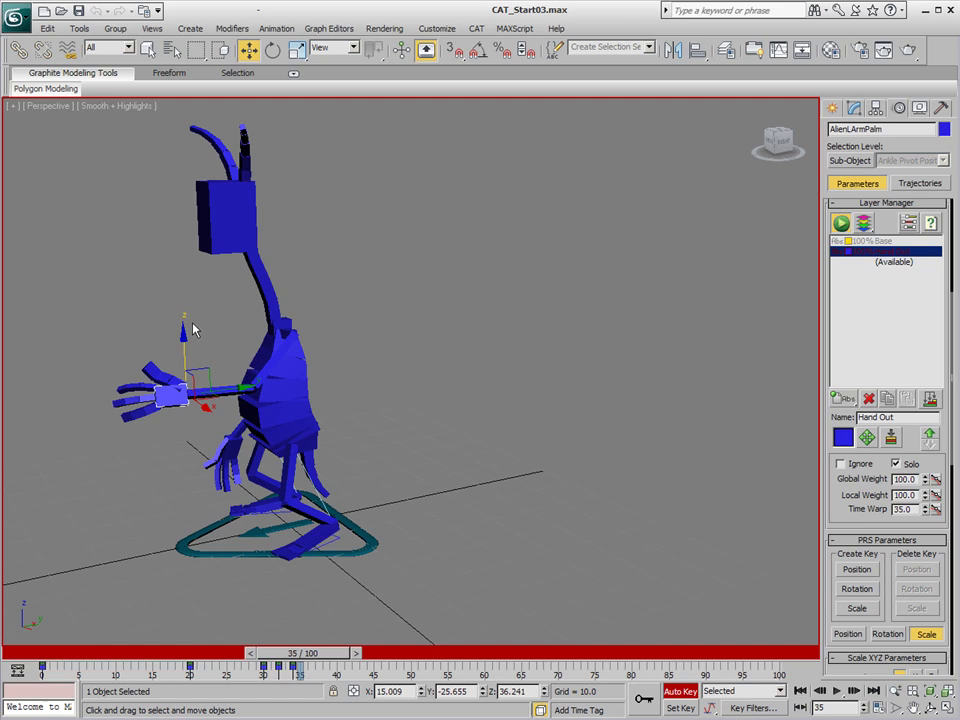
{"action": "left_click_drag", "start_coordinate": [186, 345], "coordinate": [186, 335]}
{"action": "mouse_move", "coordinate": [330, 657]}
{"action": "left_mouse_down"}
{"action": "mouse_move", "coordinate": [81, 661]}
{"action": "mouse_move", "coordinate": [349, 666]}
{"action": "mouse_move", "coordinate": [109, 676]}
{"action": "mouse_move", "coordinate": [328, 669]}
{"action": "left_mouse_up"}
{"action": "key", "text": "w"}
{"action": "key", "text": "w"}
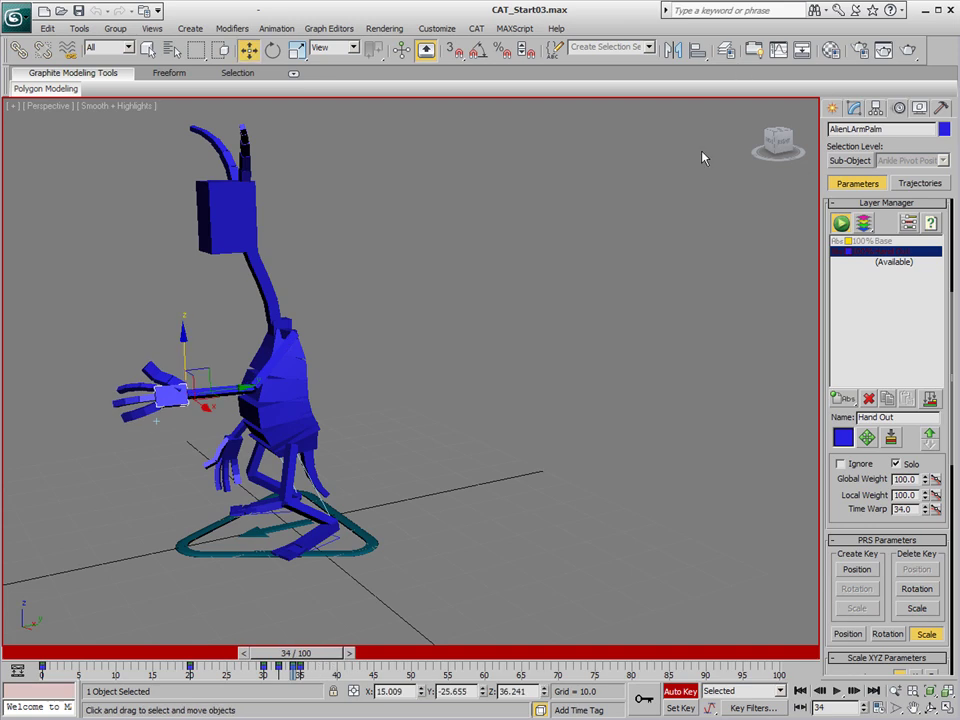
Unsolo Hand Out, turn Auto Key off, and select the left arm collarbone.
{"action": "left_click", "coordinate": [896, 464]}
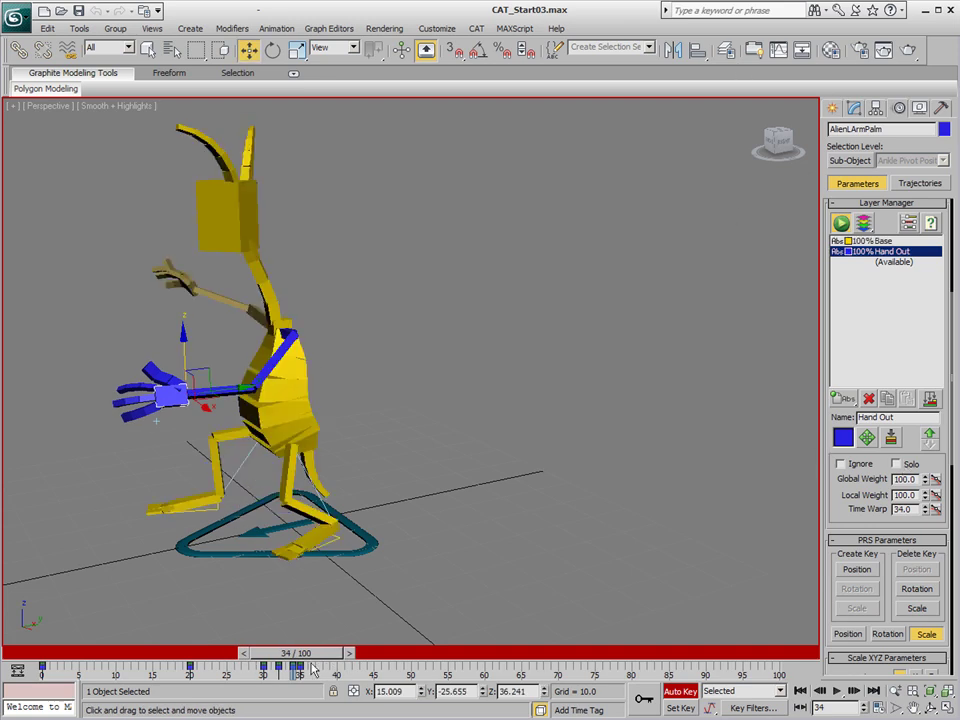
{"action": "key", "text": "n"}
{"action": "left_click_drag", "start_coordinate": [305, 653], "coordinate": [60, 653]}
{"action": "key", "text": "w"}
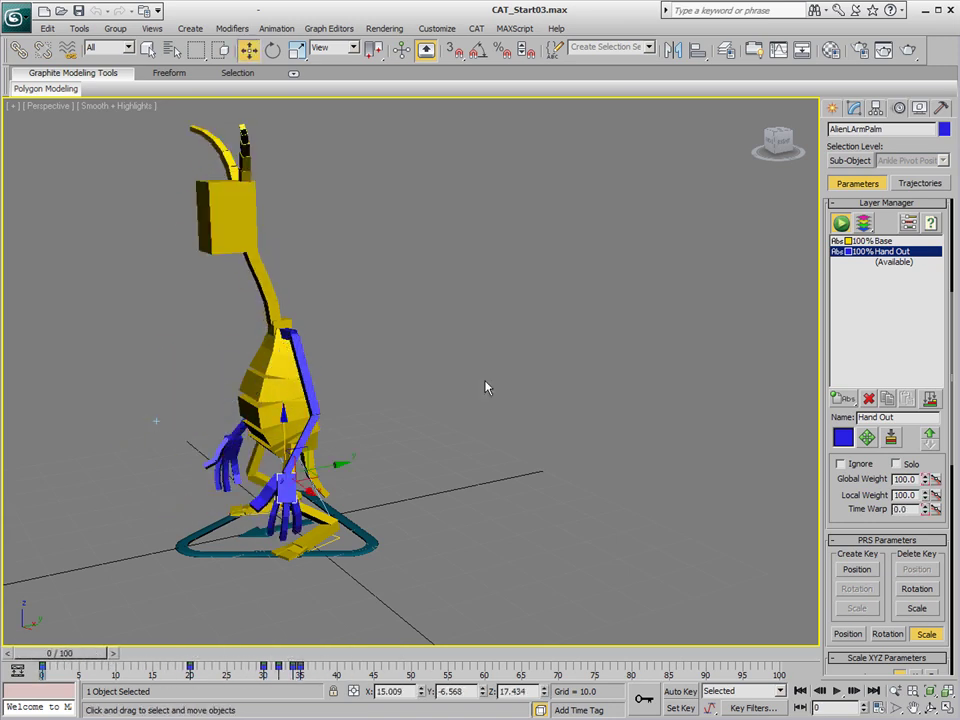
{"action": "left_click", "coordinate": [291, 341]}
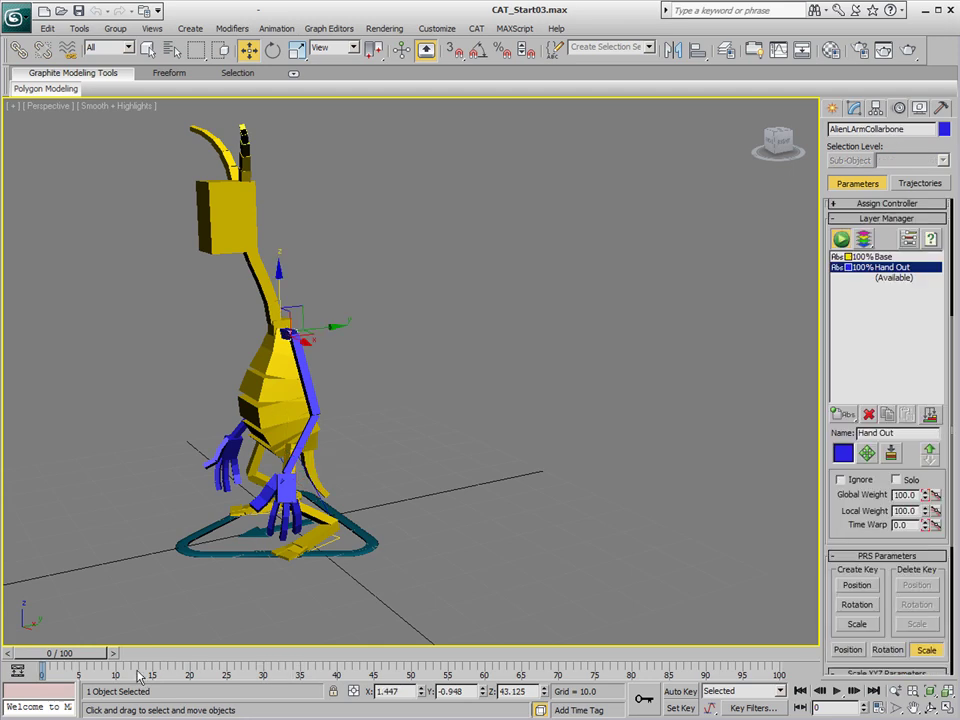
{"action": "left_click_drag", "start_coordinate": [86, 653], "coordinate": [222, 664]}
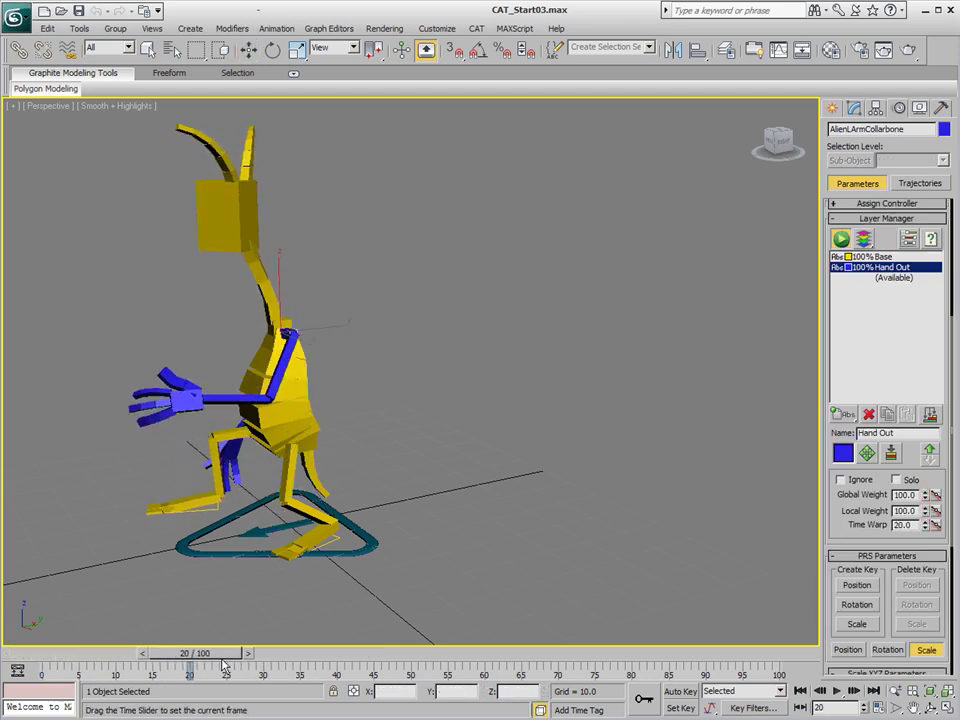
{"action": "middle_click_drag", "start_coordinate": [370, 437], "coordinate": [450, 437], "text": "alt"}
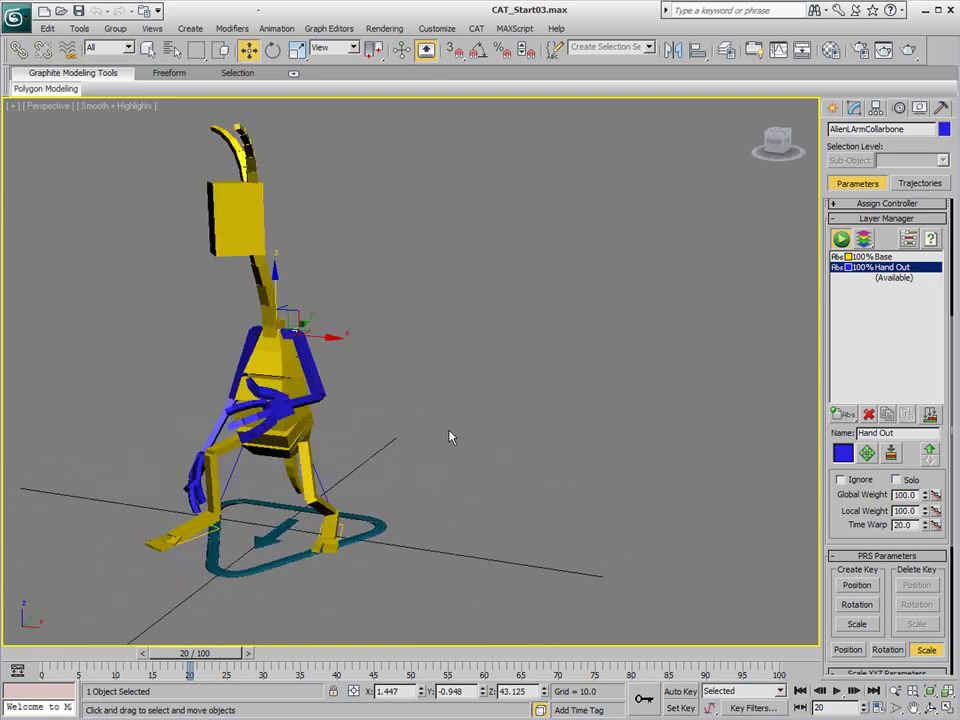
Key the Hand Out global weight at 0 on frame 20 and 100 on frame 50.
{"action": "key", "text": "n"}
{"action": "right_click", "coordinate": [925, 495]}
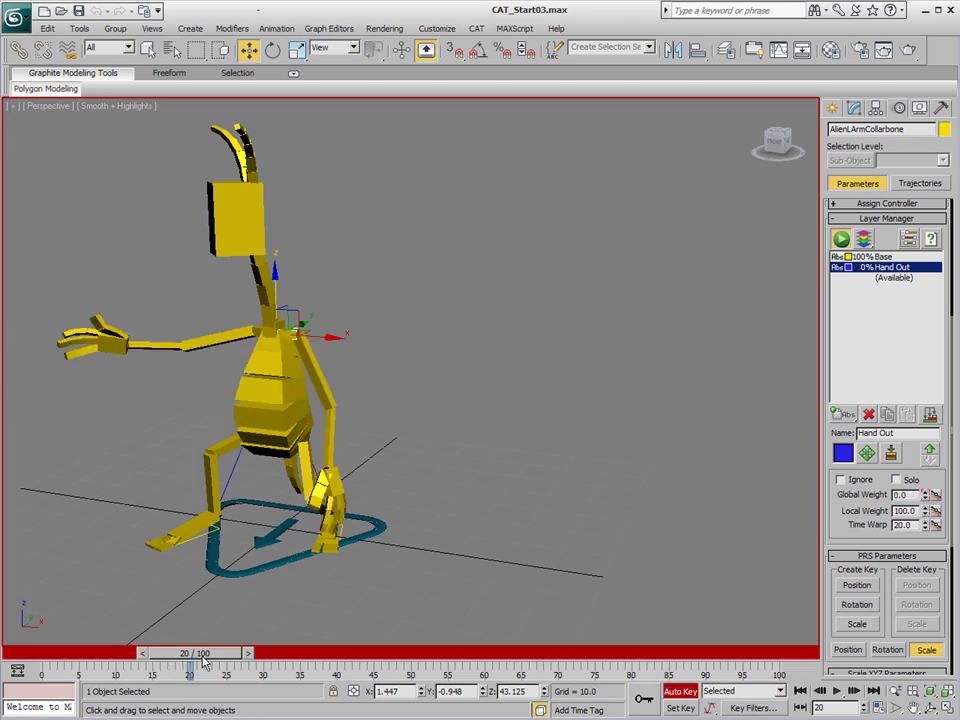
{"action": "left_click", "coordinate": [30, 661]}
{"action": "left_click_drag", "start_coordinate": [30, 662], "coordinate": [425, 645]}
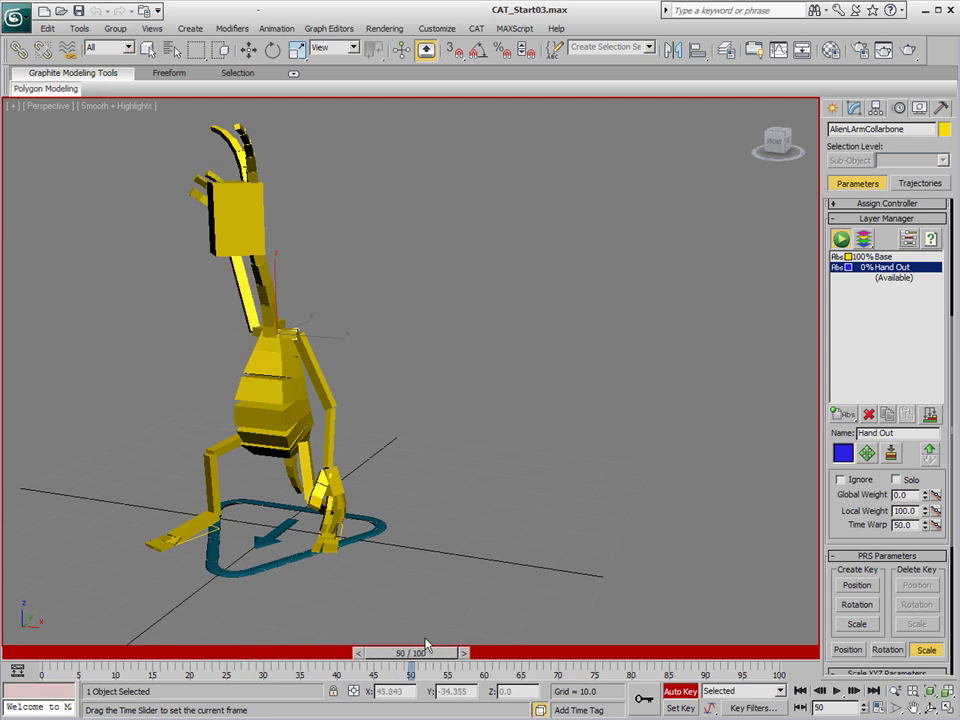
{"action": "key", "text": "w"}
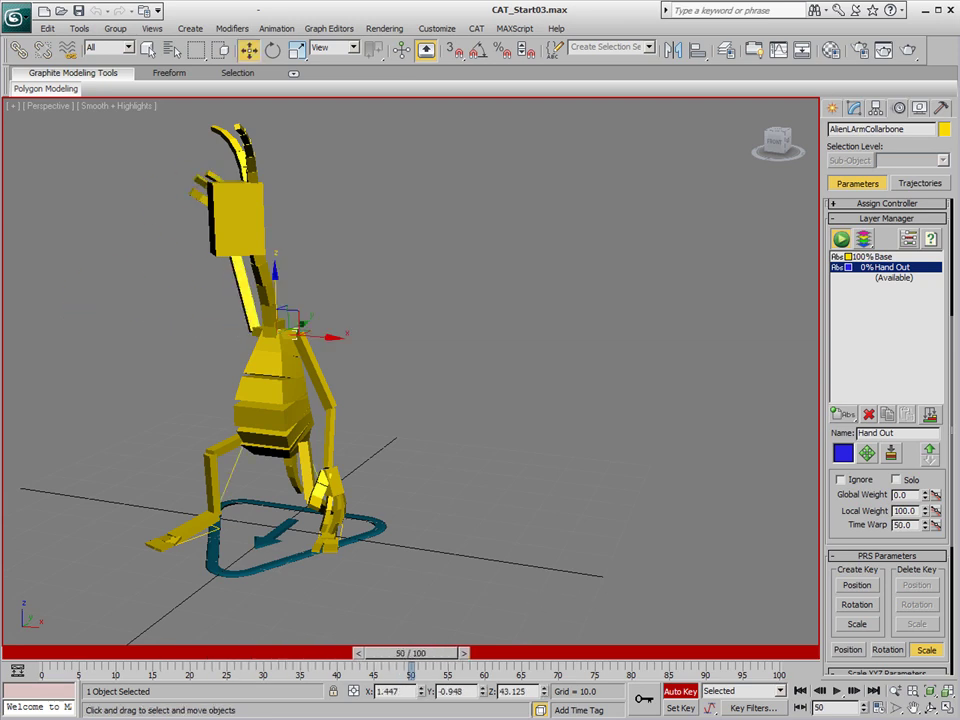
{"action": "left_click_drag", "start_coordinate": [927, 503], "coordinate": [931, 272]}
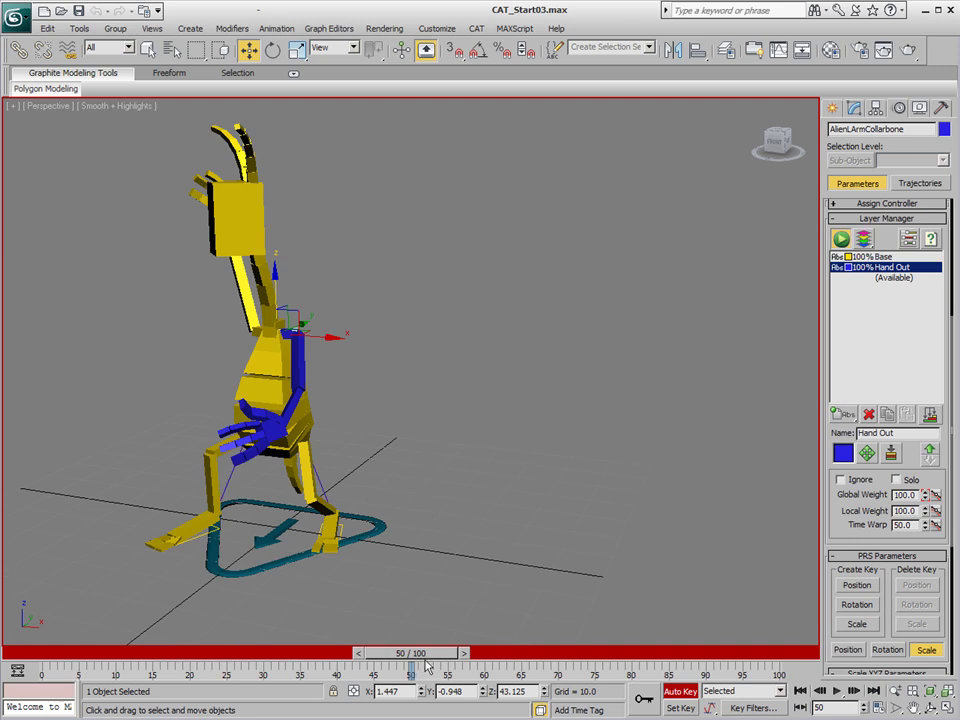
{"action": "left_click_drag", "start_coordinate": [410, 653], "coordinate": [456, 708]}
Select the left hand's trackbar keys and shift them later to about frame 81.
{"action": "key", "text": "w"}
{"action": "middle_click_drag", "start_coordinate": [324, 416], "coordinate": [300, 540], "text": "alt"}
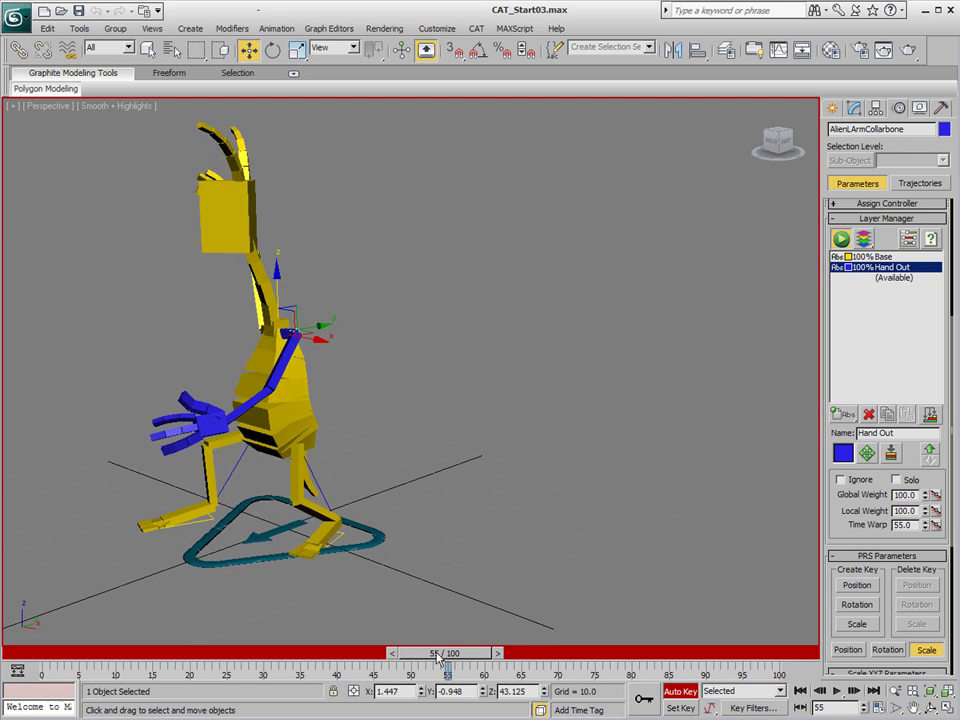
{"action": "mouse_move", "coordinate": [445, 653]}
{"action": "left_mouse_down"}
{"action": "mouse_move", "coordinate": [62, 686]}
{"action": "mouse_move", "coordinate": [445, 677]}
{"action": "left_mouse_up"}
{"action": "key", "text": "w"}
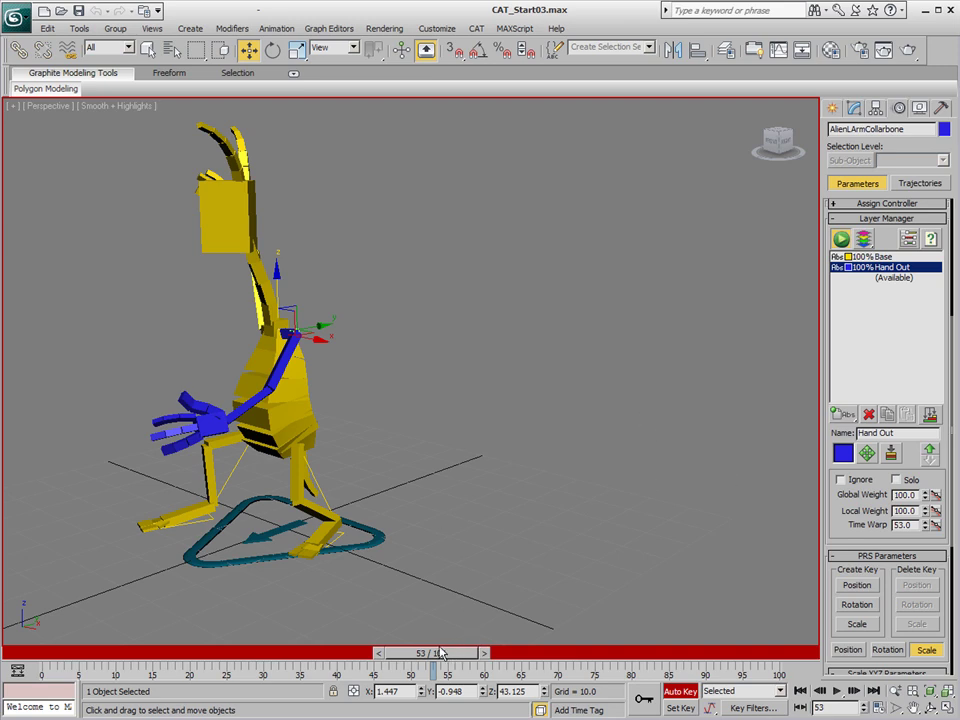
{"action": "left_click", "coordinate": [212, 427]}
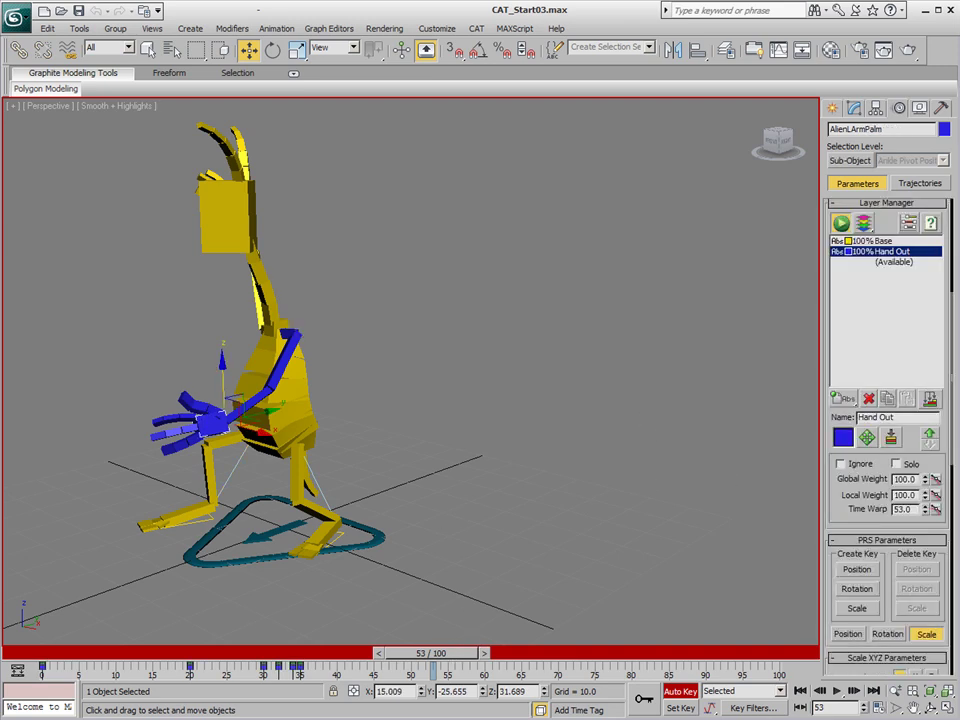
{"action": "left_click_drag", "start_coordinate": [346, 674], "coordinate": [313, 666]}
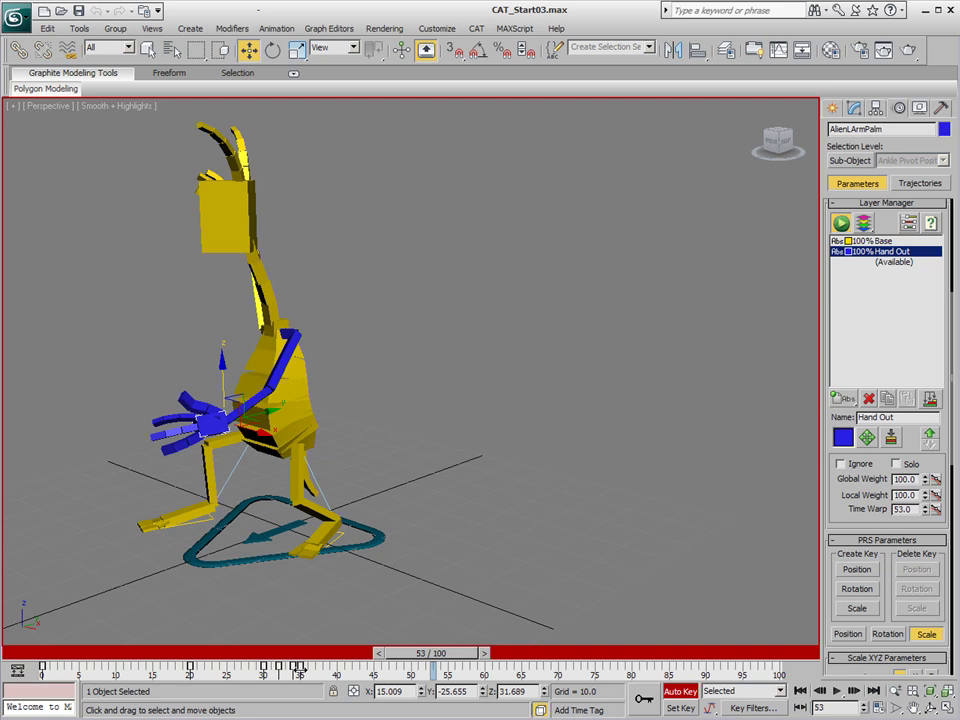
{"action": "left_click_drag", "start_coordinate": [300, 666], "coordinate": [638, 666]}
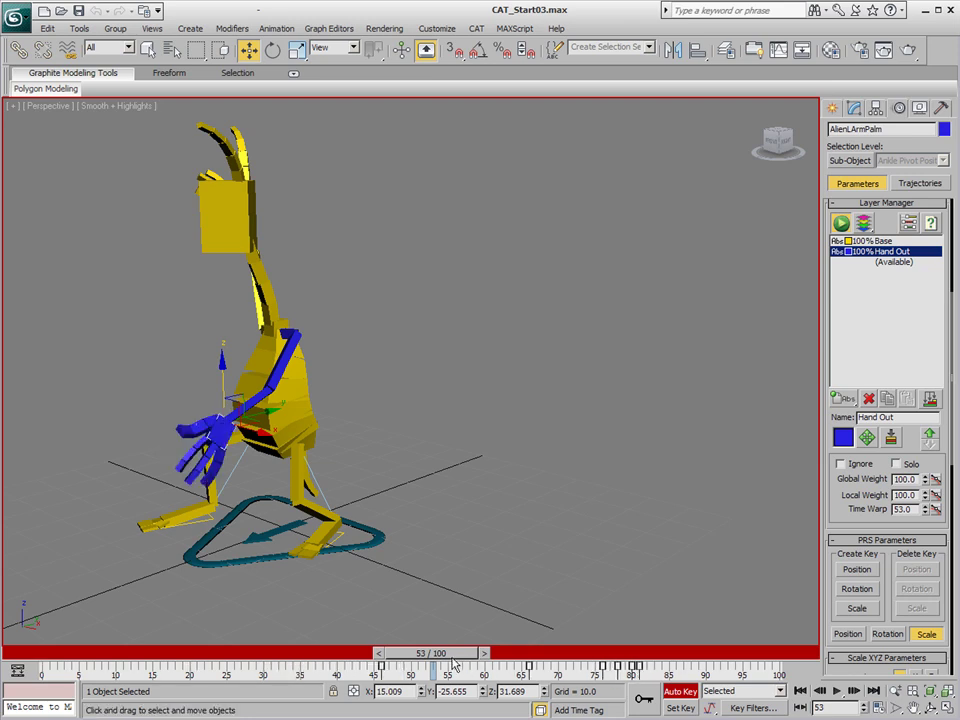
Undo the key shift and turn Auto Key off.
{"action": "left_click_drag", "start_coordinate": [452, 660], "coordinate": [545, 672]}
{"action": "key", "text": "w"}
{"action": "key", "text": "ctrl+z"}
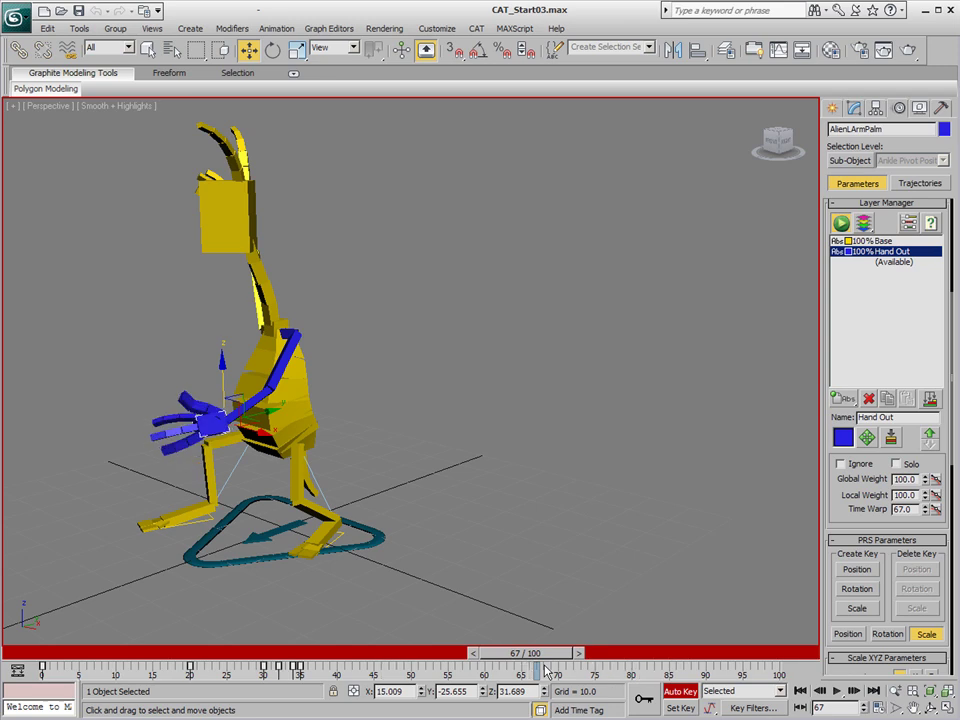
{"action": "left_click_drag", "start_coordinate": [538, 660], "coordinate": [503, 659]}
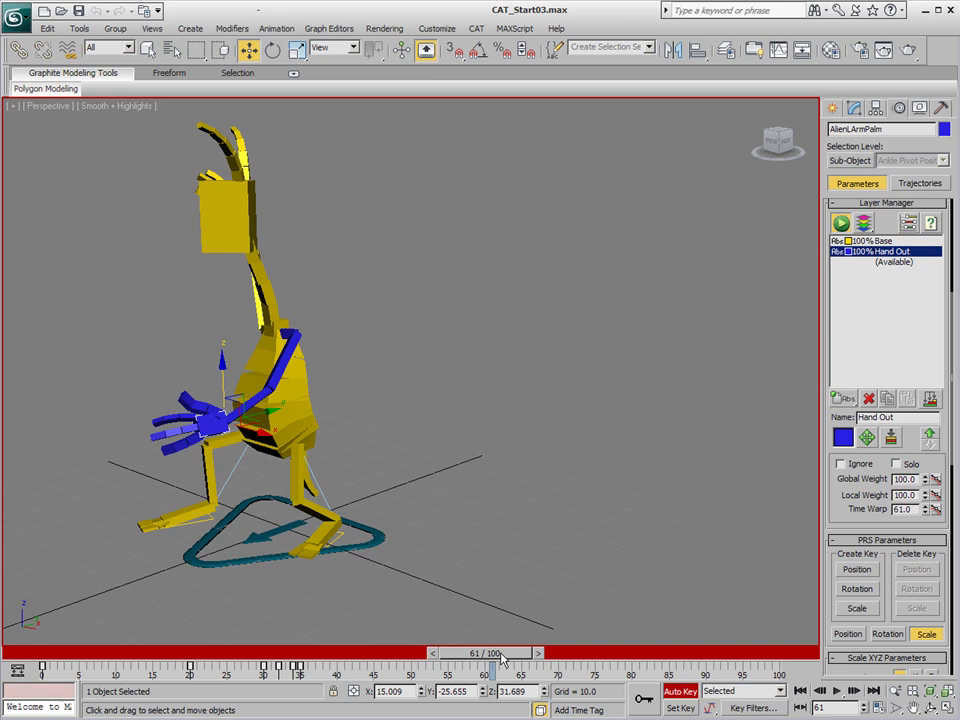
{"action": "key", "text": "n"}
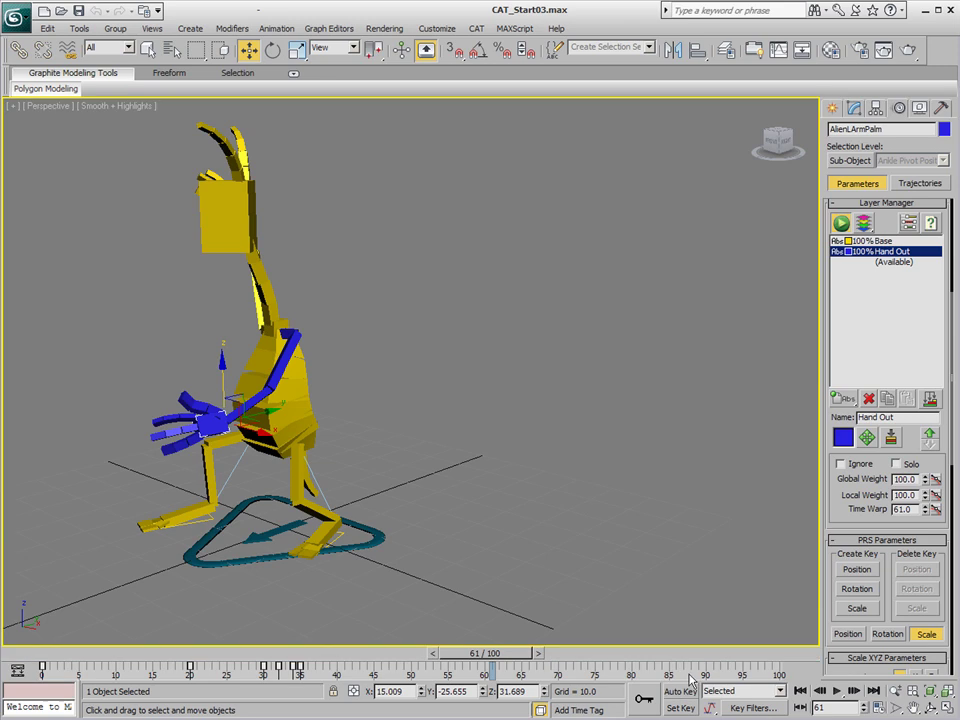
In Layer Ranges, slide the Hand Out range about 25 frames later and preview around frame 40.
{"action": "left_click", "coordinate": [910, 226]}
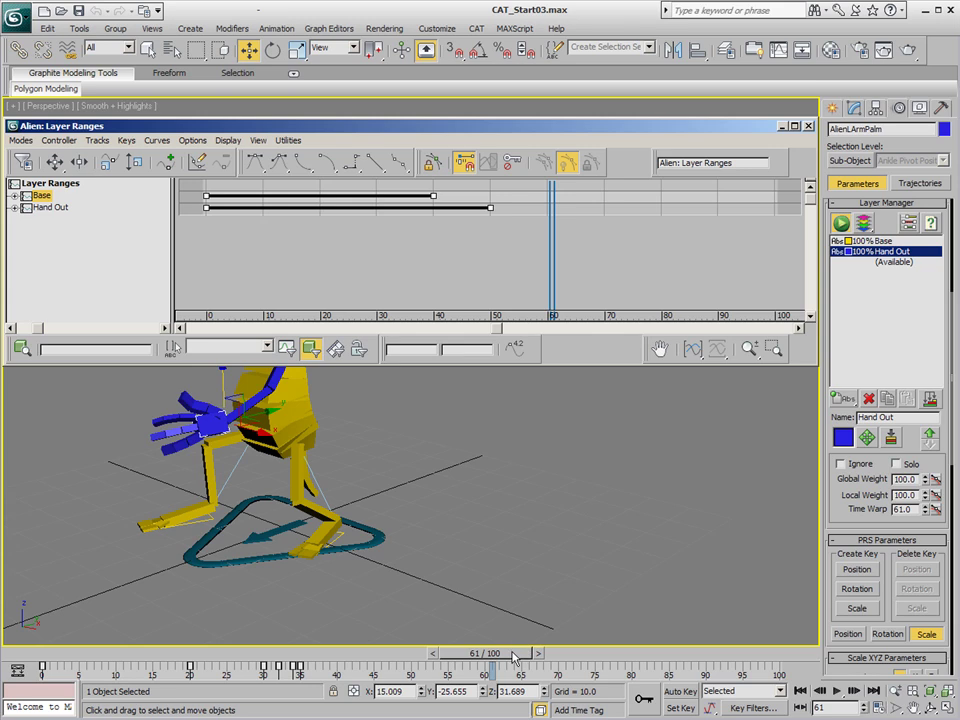
{"action": "left_click_drag", "start_coordinate": [514, 656], "coordinate": [262, 680]}
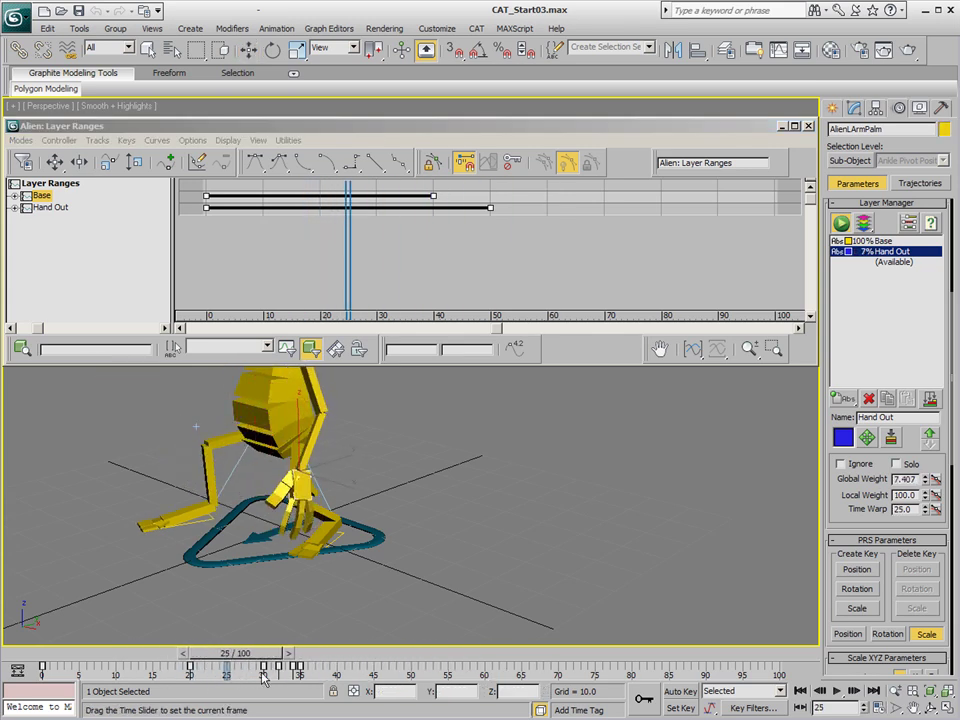
{"action": "left_click", "coordinate": [249, 50]}
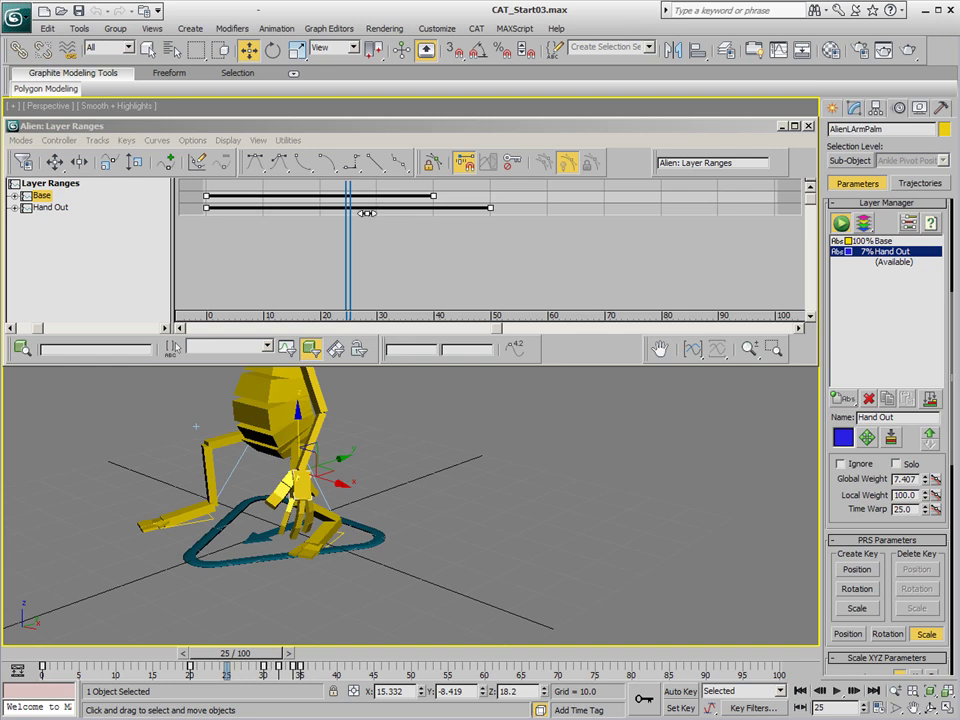
{"action": "left_click_drag", "start_coordinate": [368, 208], "coordinate": [510, 209]}
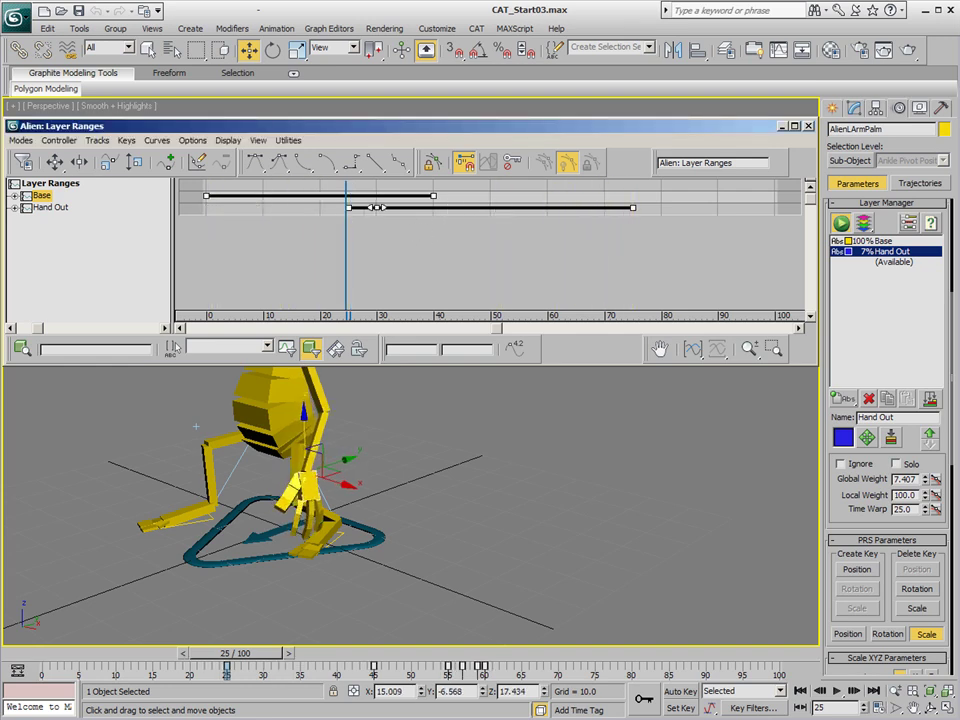
{"action": "left_click_drag", "start_coordinate": [236, 665], "coordinate": [328, 652]}
{"action": "key", "text": "w"}
{"action": "key", "text": "w"}
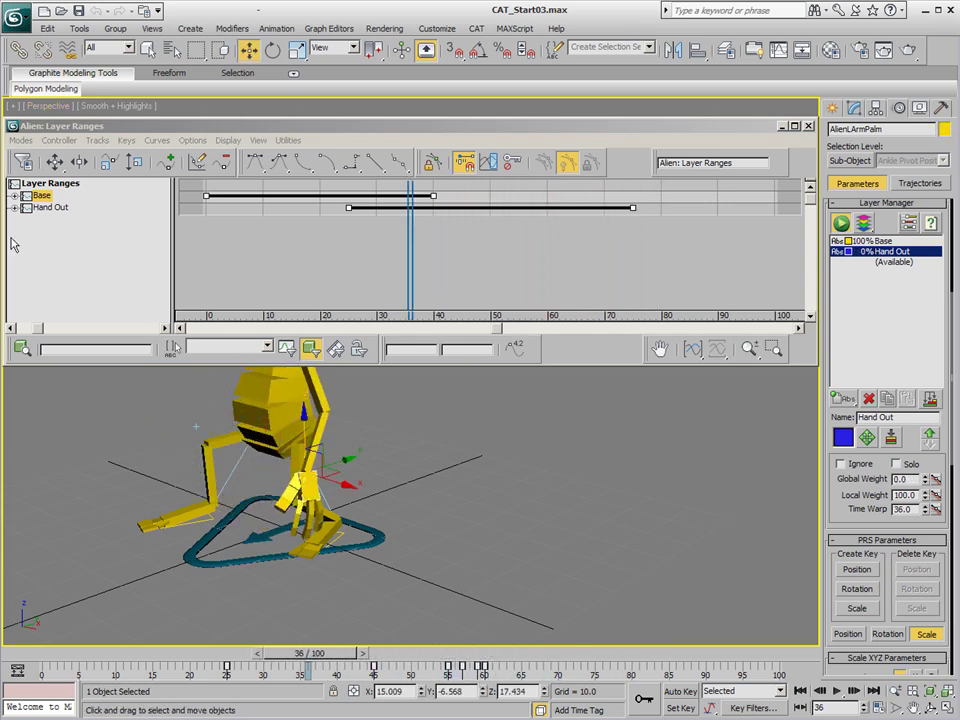
Expand Hand Out in Layer Ranges and slide its Weights range back to frame 0.
{"action": "left_click", "coordinate": [14, 207]}
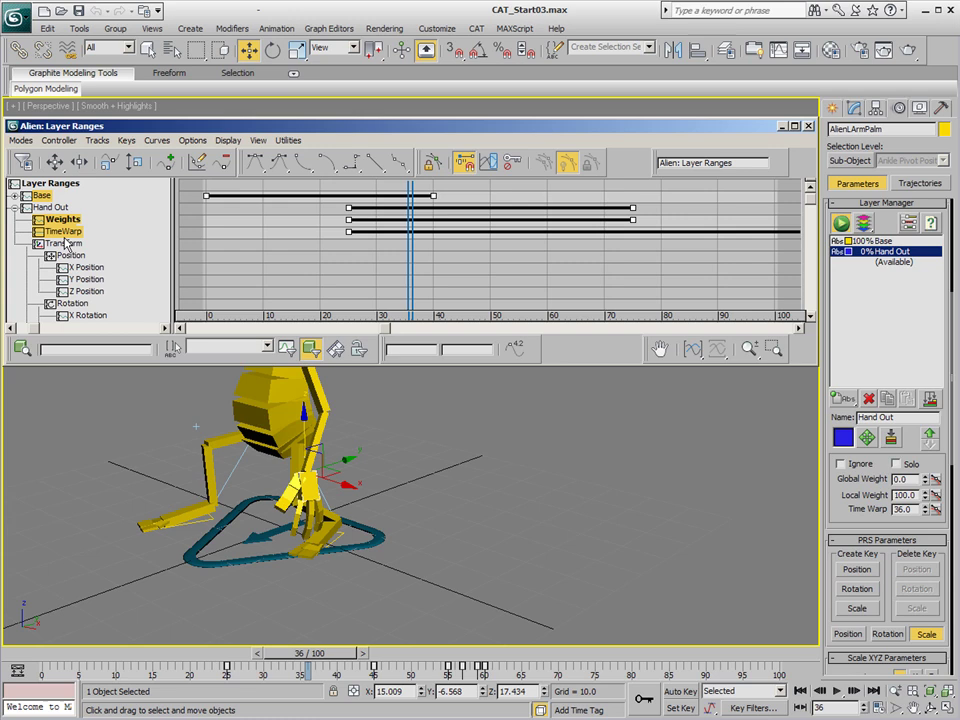
{"action": "left_click", "coordinate": [62, 220]}
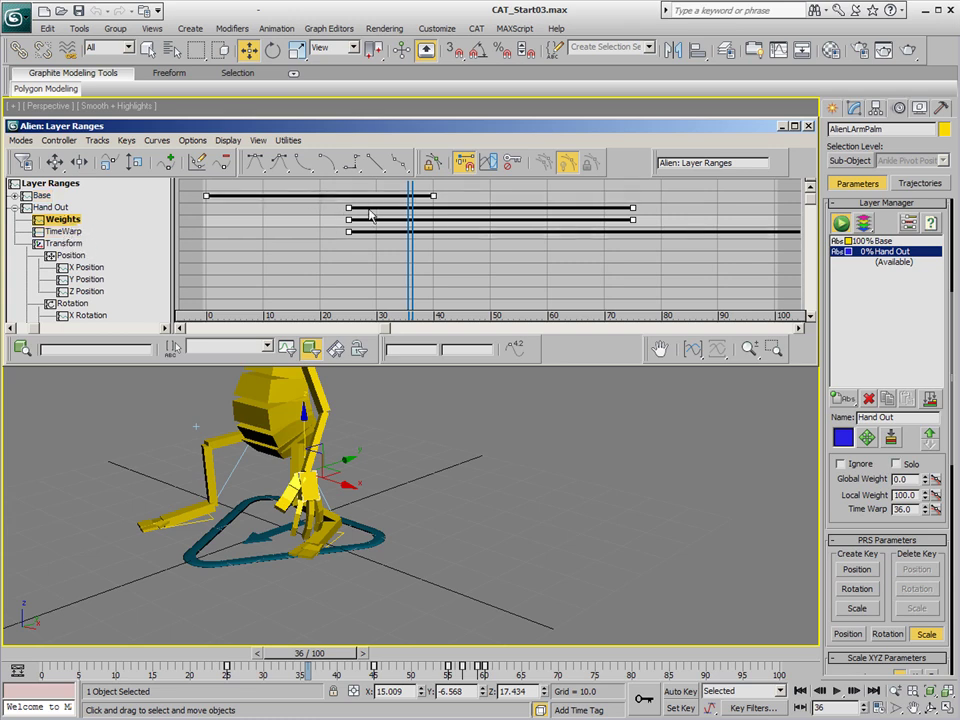
{"action": "left_click_drag", "start_coordinate": [365, 208], "coordinate": [222, 210]}
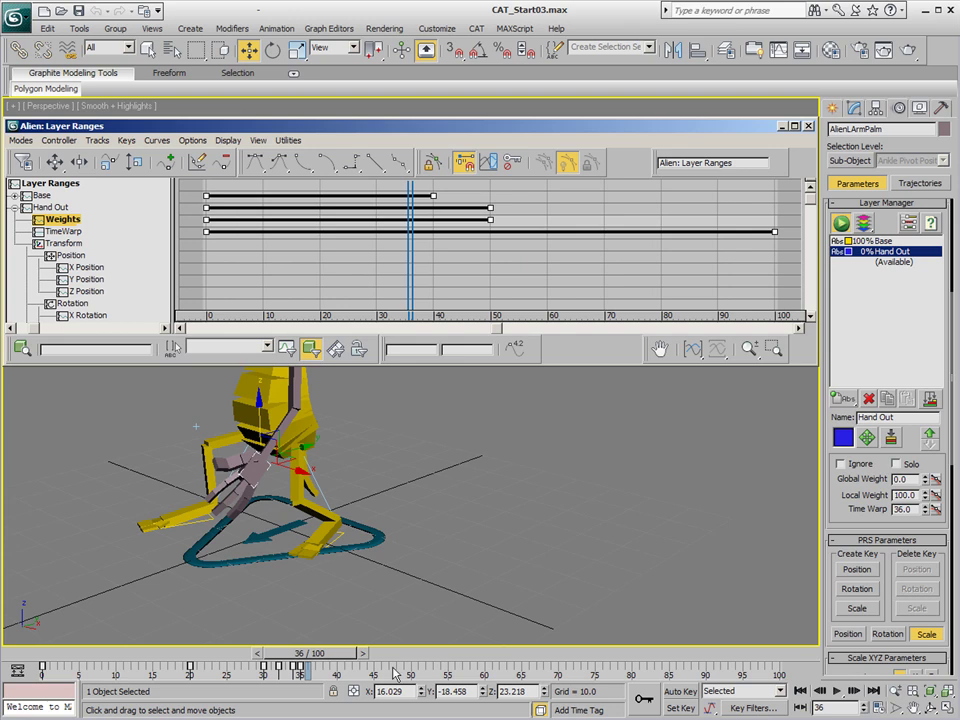
{"action": "left_click_drag", "start_coordinate": [300, 653], "coordinate": [372, 652]}
{"action": "key", "text": "w"}
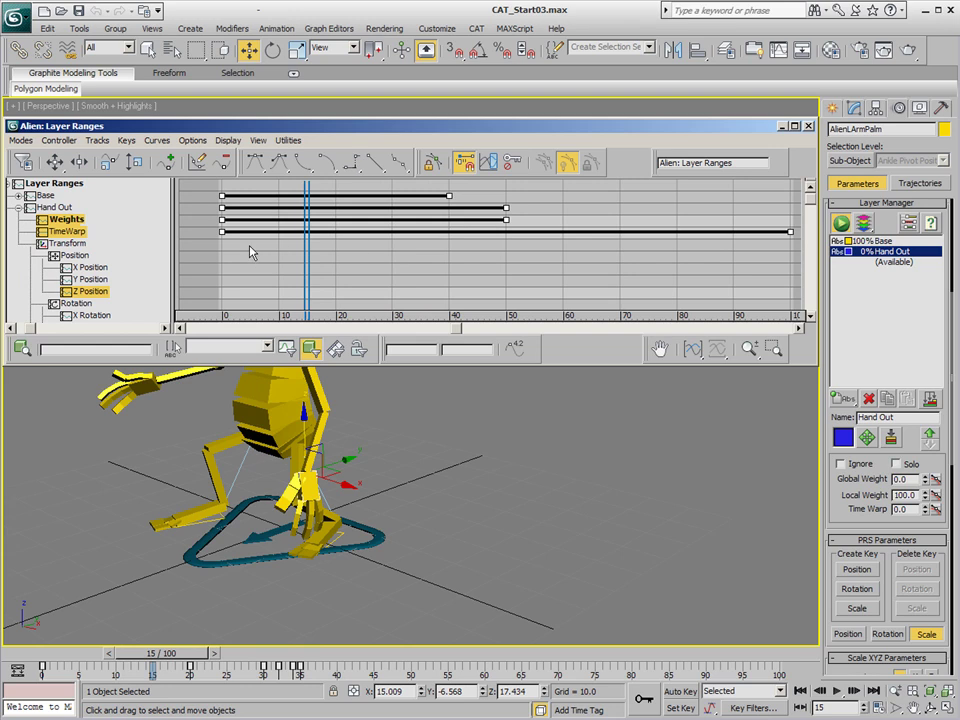
Drag the Hand Out TimeWarp range to start near frame 50, then preview the animation.
{"action": "left_click", "coordinate": [72, 231]}
{"action": "left_click", "coordinate": [68, 220]}
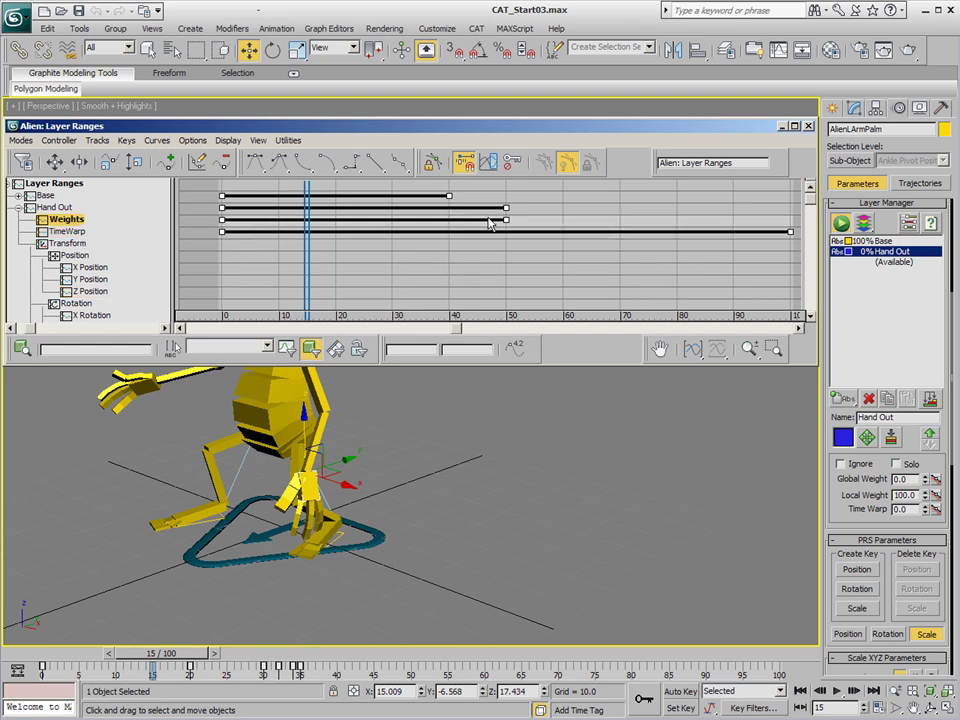
{"action": "left_click", "coordinate": [68, 231]}
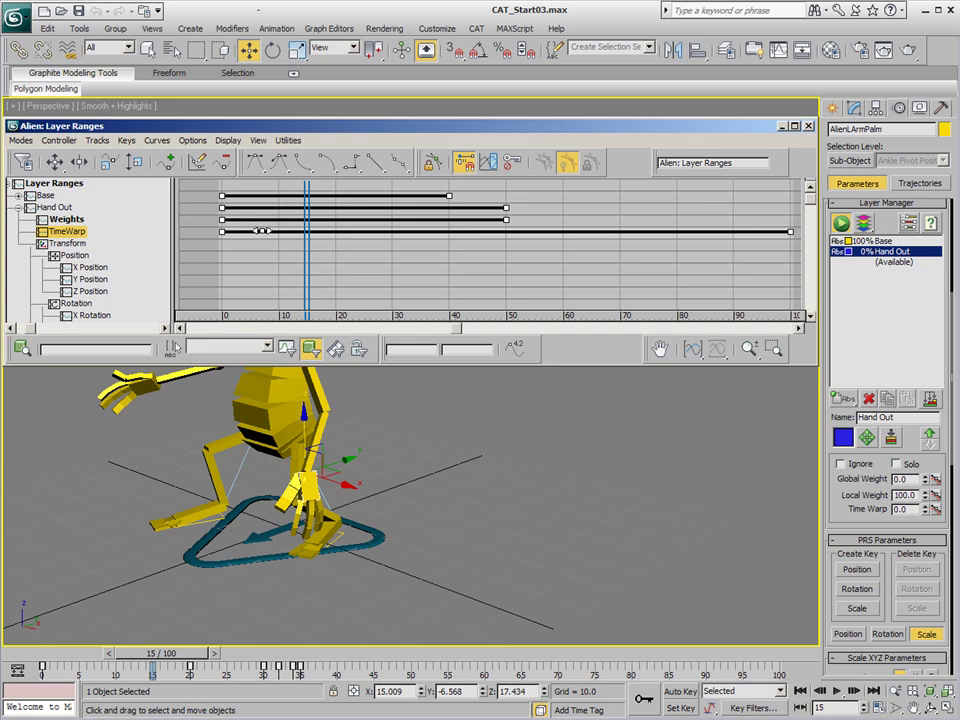
{"action": "left_click_drag", "start_coordinate": [260, 232], "coordinate": [540, 231]}
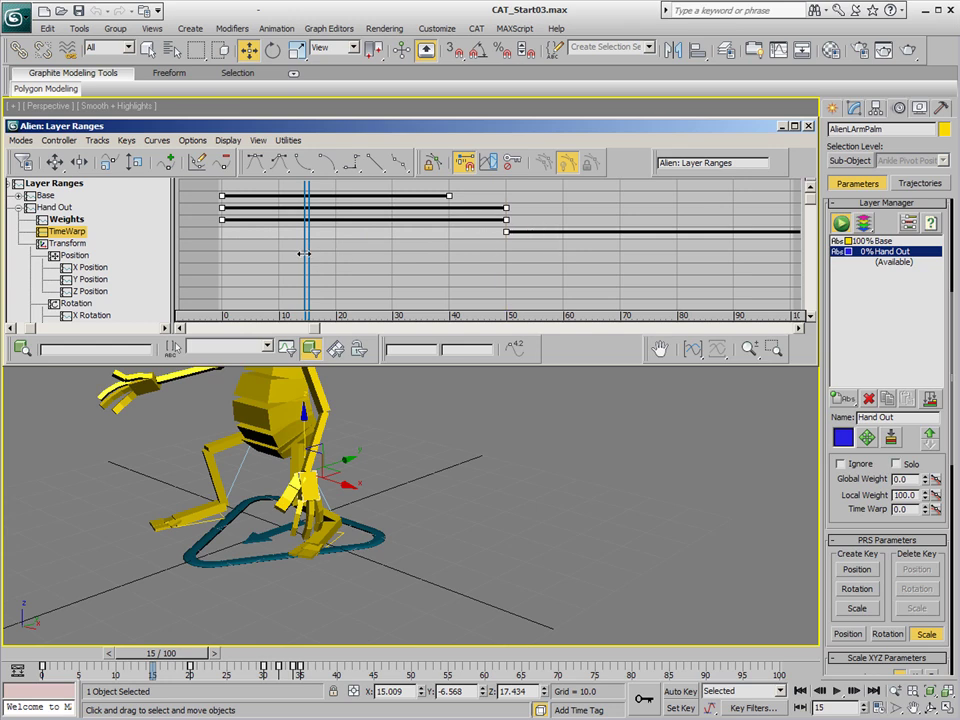
{"action": "left_click_drag", "start_coordinate": [303, 254], "coordinate": [655, 266]}
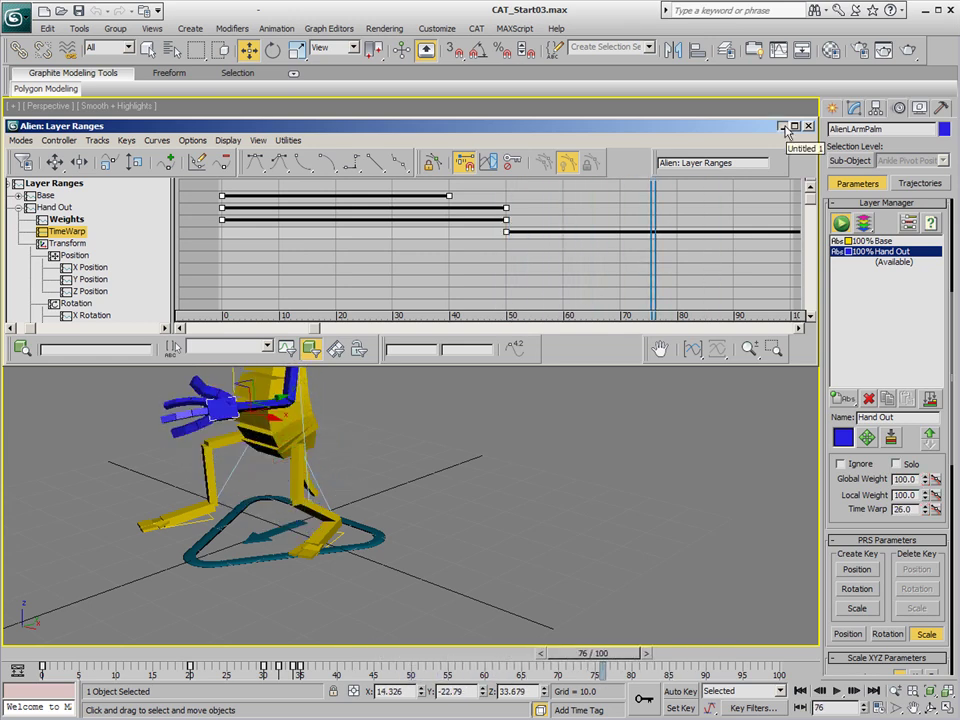
Close Layer Ranges and scrub the timeline to check the late hand reach at 100% Hand Out.
{"action": "left_click", "coordinate": [808, 126]}
{"action": "left_click_drag", "start_coordinate": [165, 651], "coordinate": [735, 620]}
{"action": "key", "text": "w"}
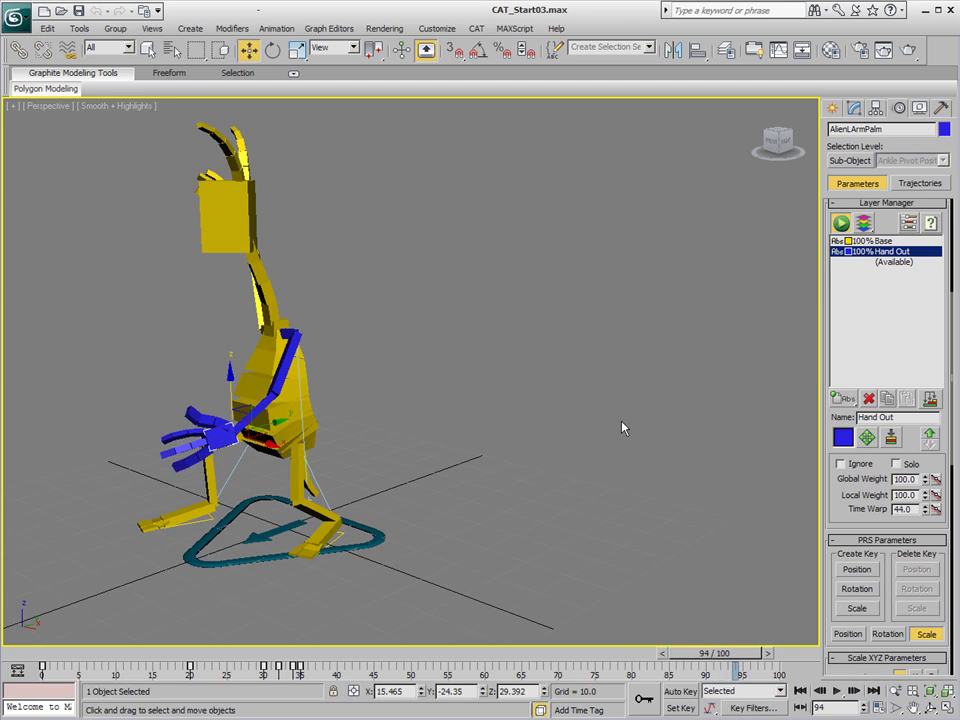